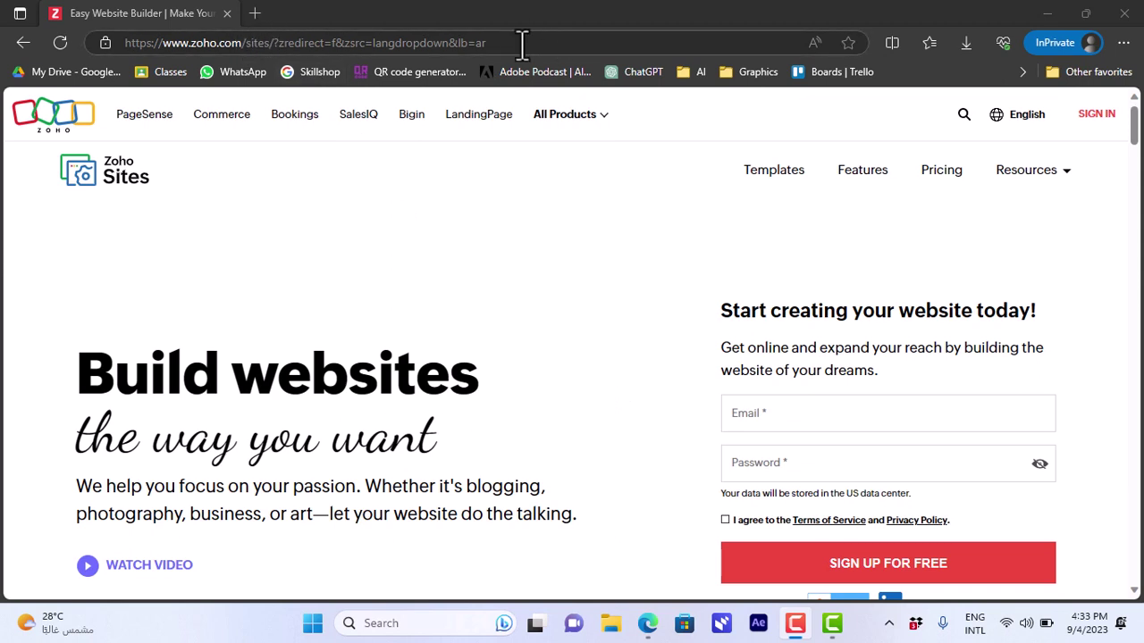
Step: Strip the extra query parameters from the address and reload the plain zoho.com/sites/ page
drag(521, 42, 273, 57)
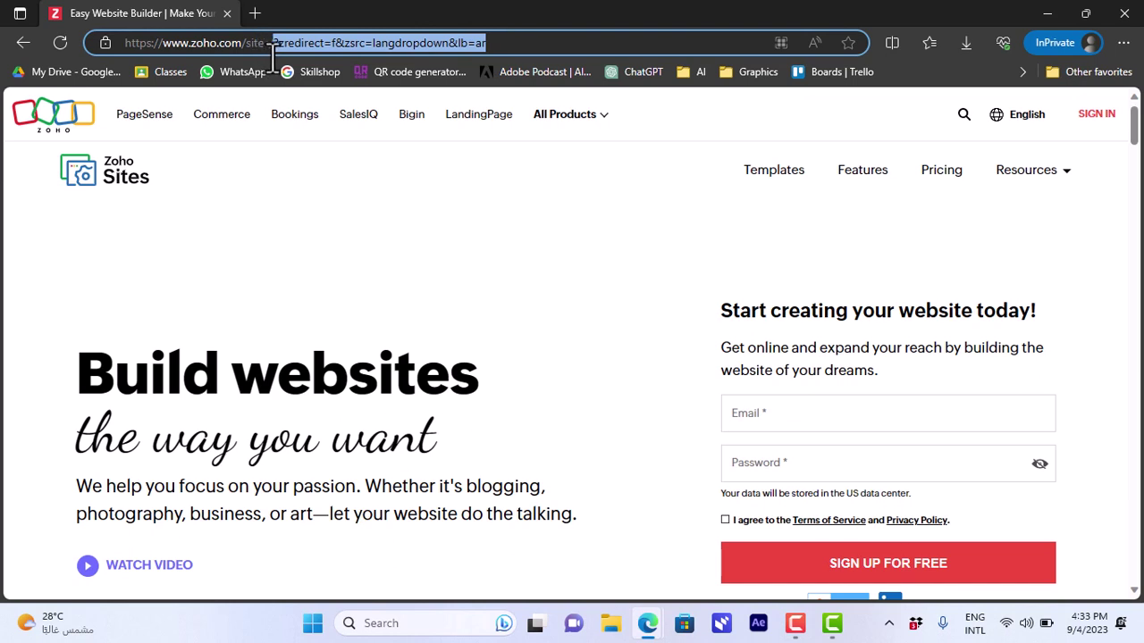
key(BackSpace)
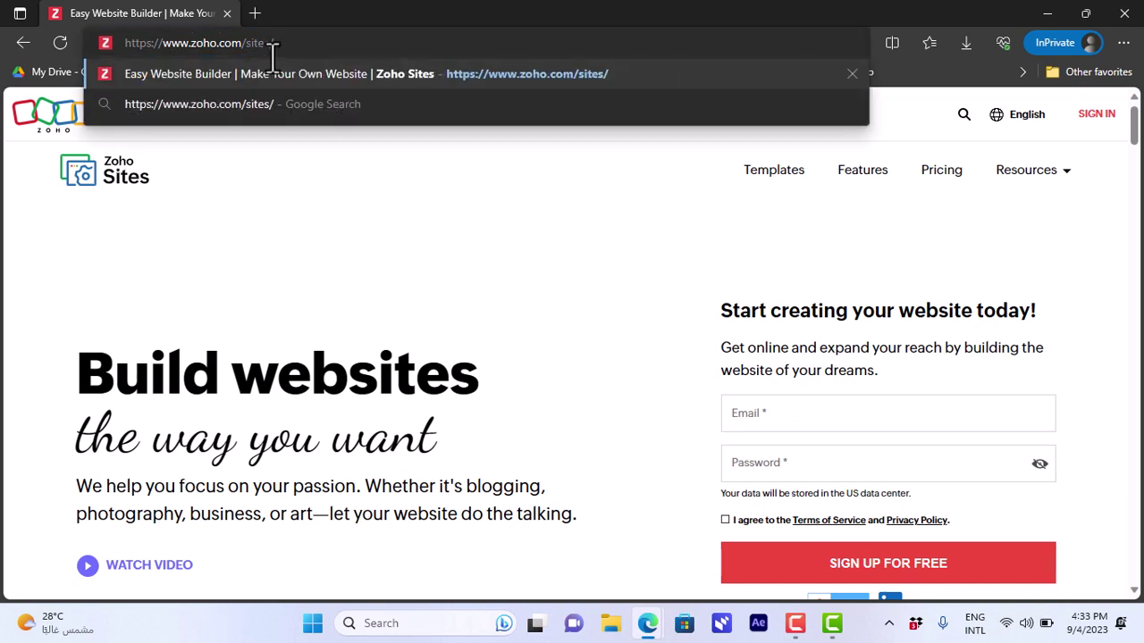
key(Return)
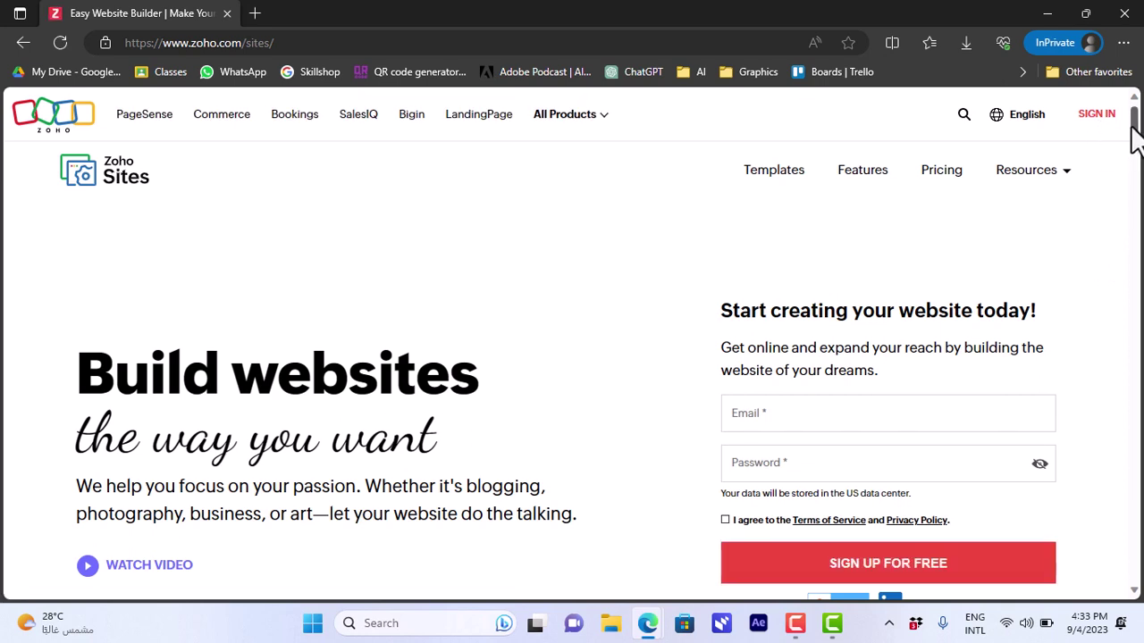
scroll(1133, 134, down, 2)
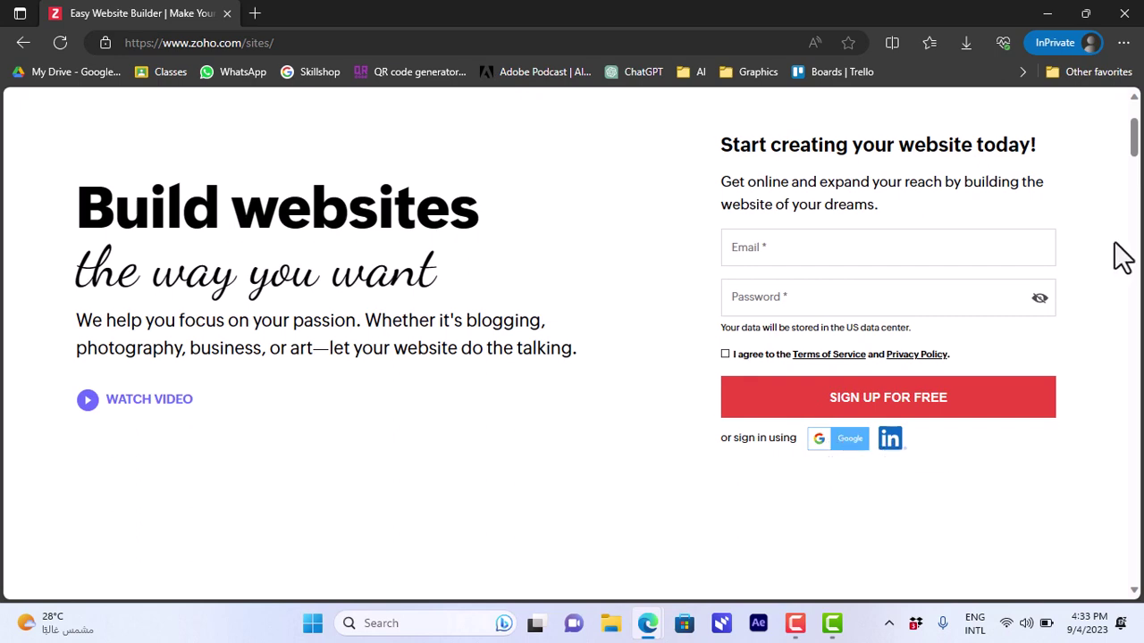
scroll(1135, 140, up, 2)
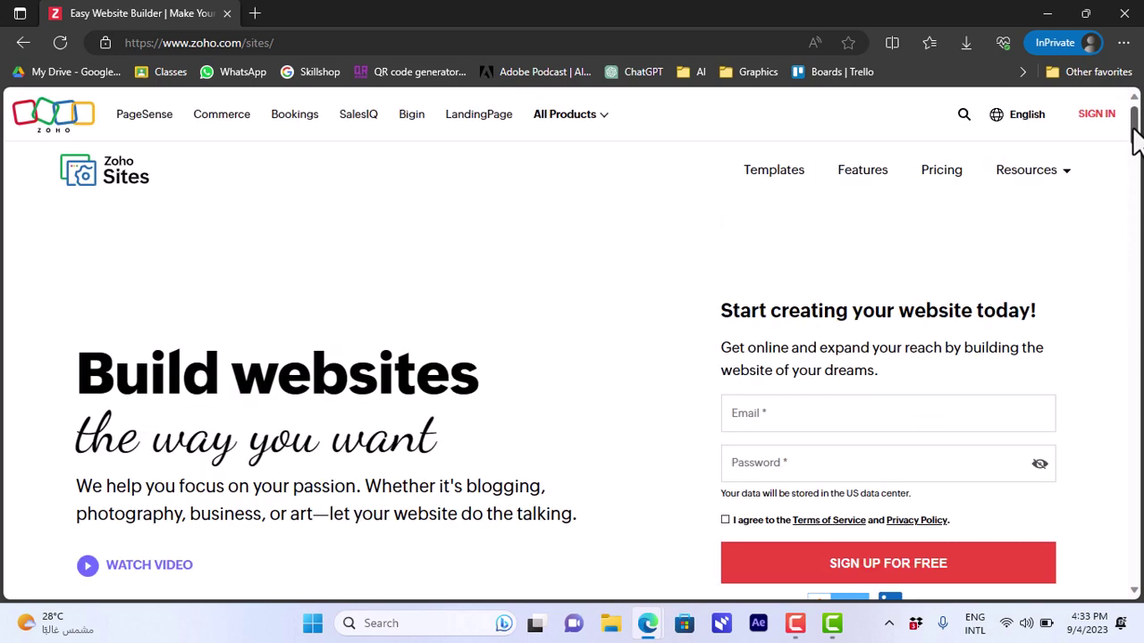
scroll(1131, 125, down, 1)
scroll(1131, 125, up, 1)
Step: Name the new website 'ourfirstwebsite', set its category to Restaurant, and continue to themes
mouse_move(647, 622)
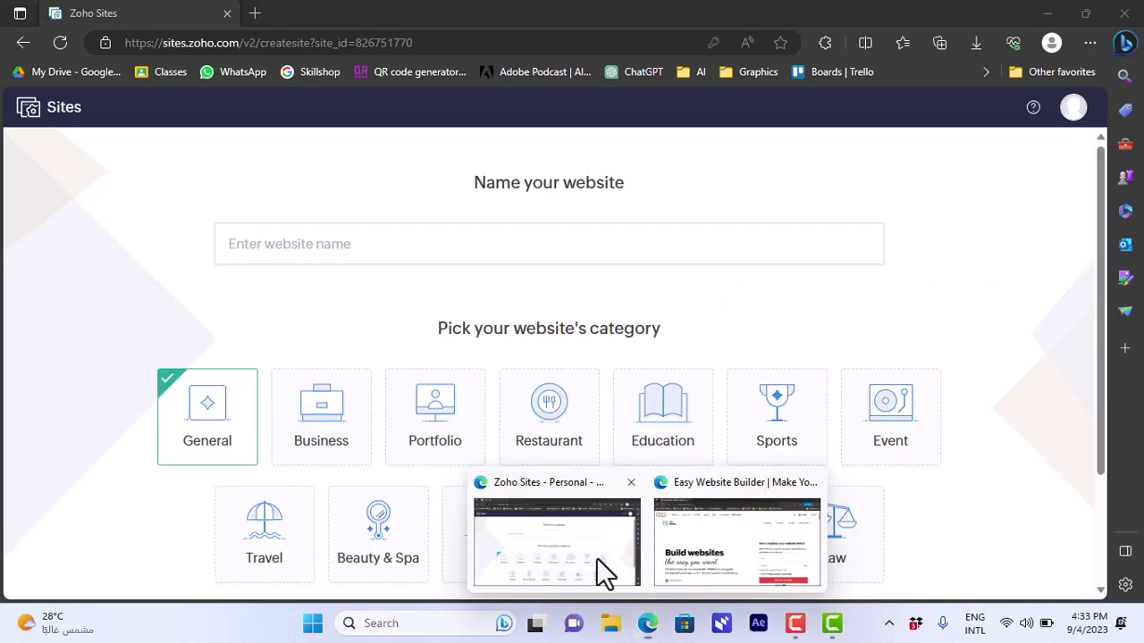
click(605, 572)
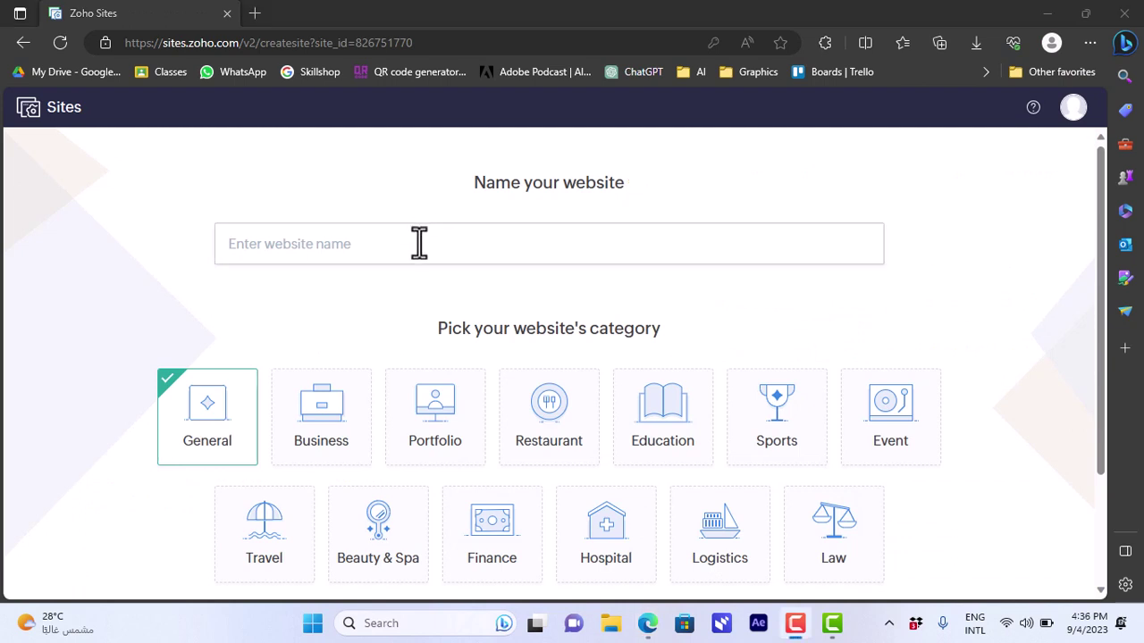
click(419, 242)
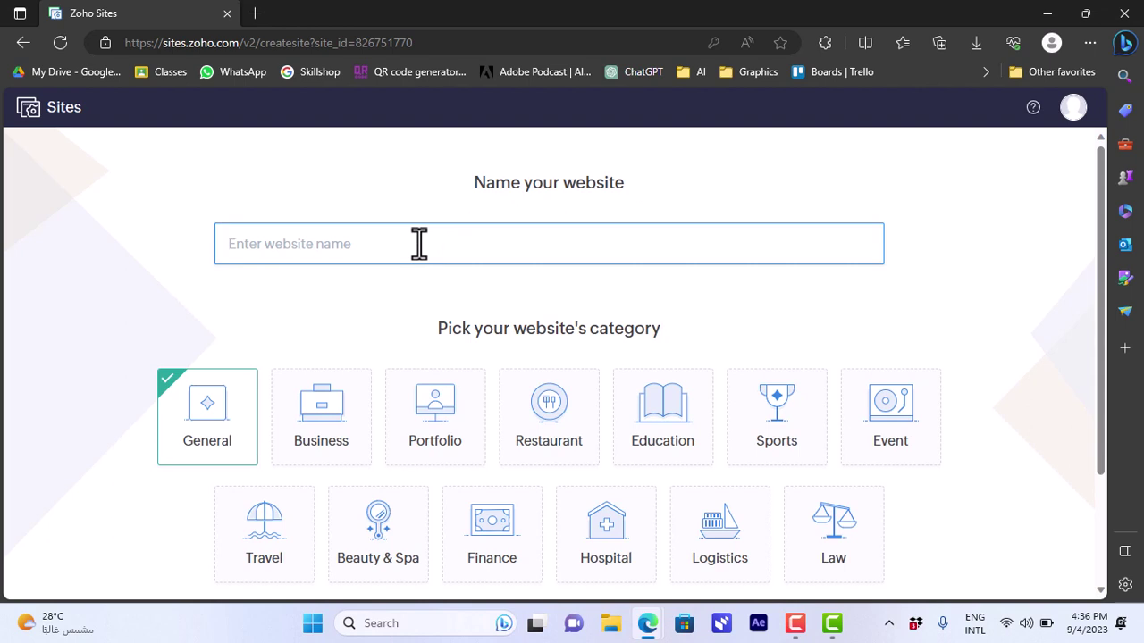
text(our f)
key(BackSpace)
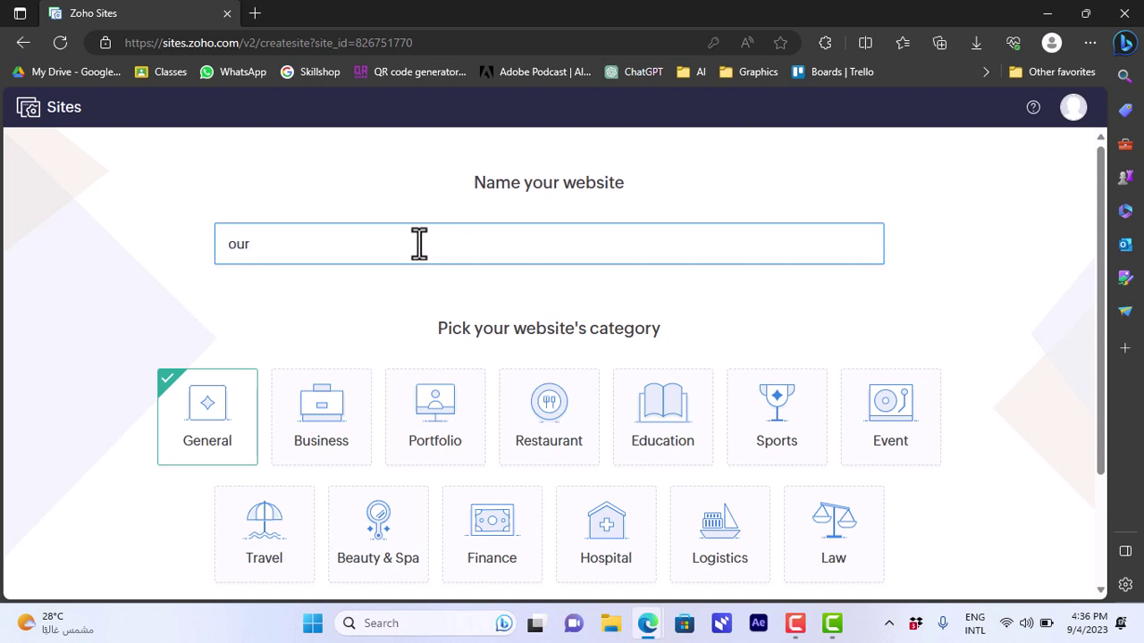
text(firstwebsite)
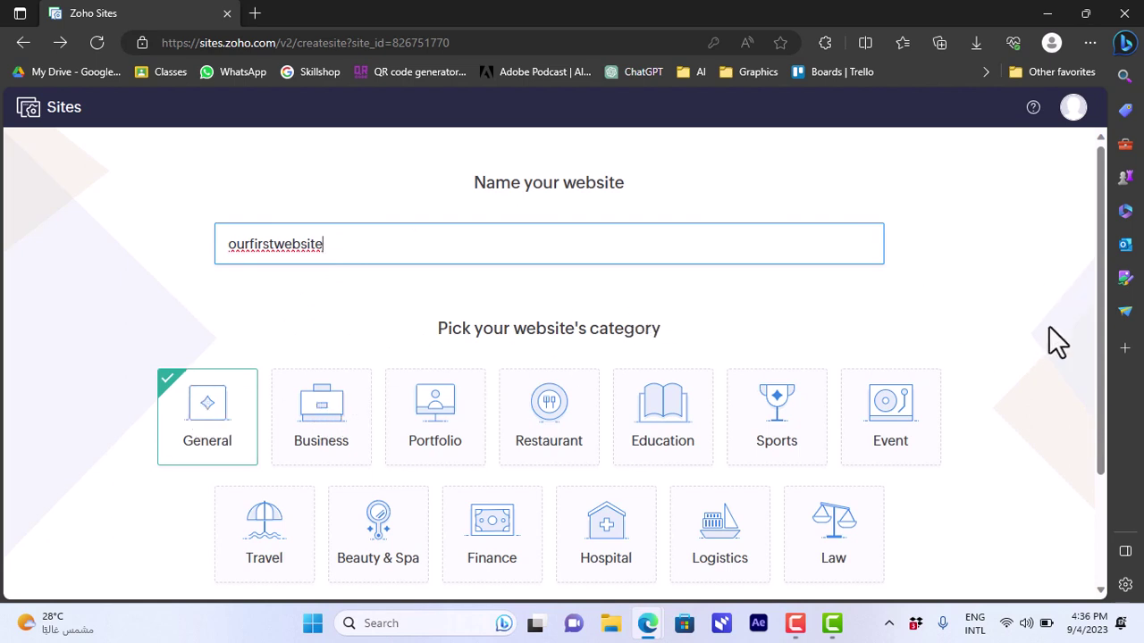
drag(1102, 331, 1103, 388)
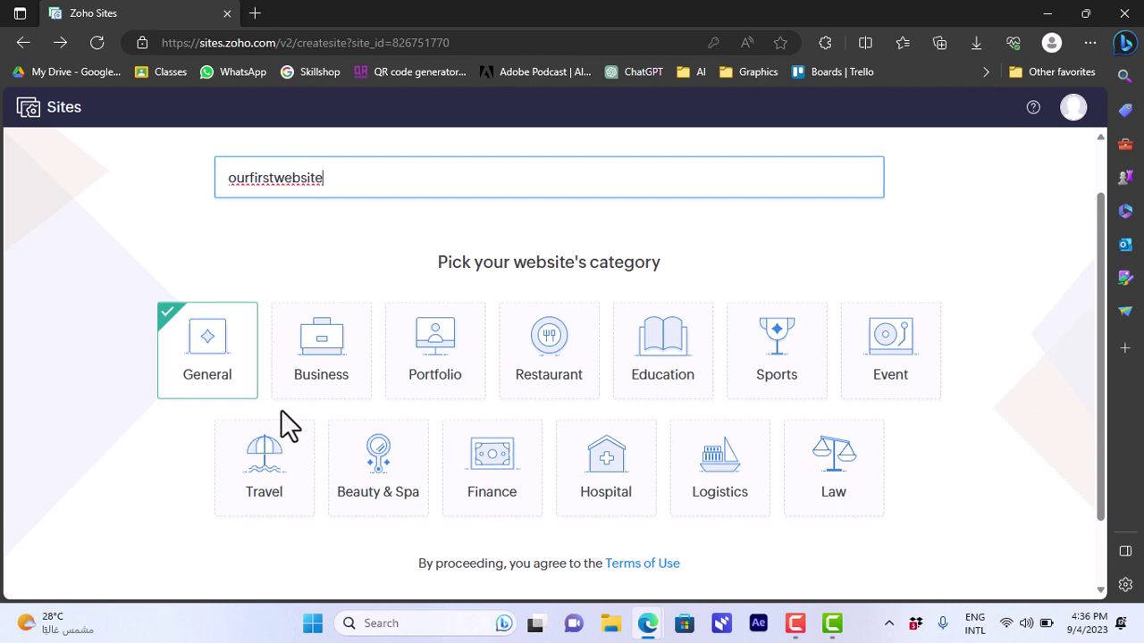
click(563, 362)
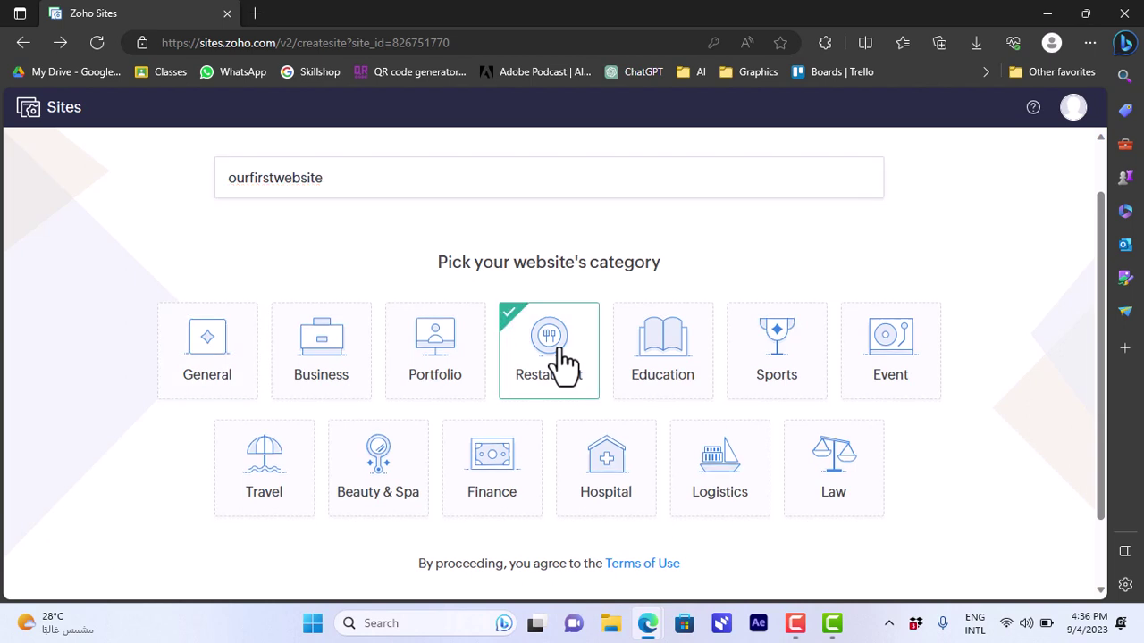
scroll(1094, 250, down, 2)
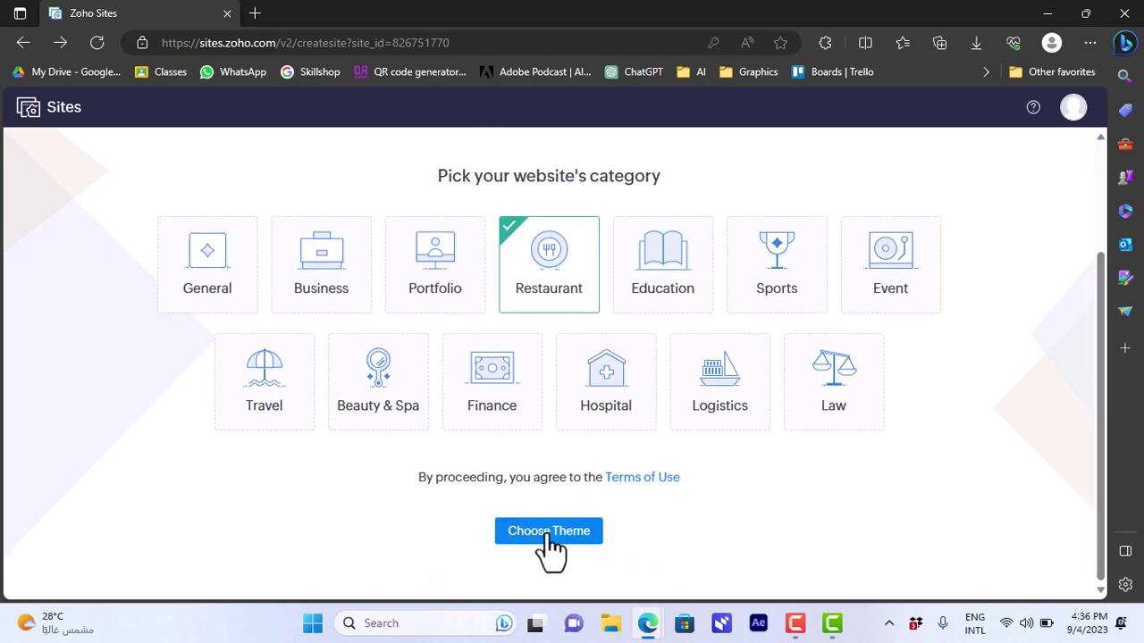
click(551, 534)
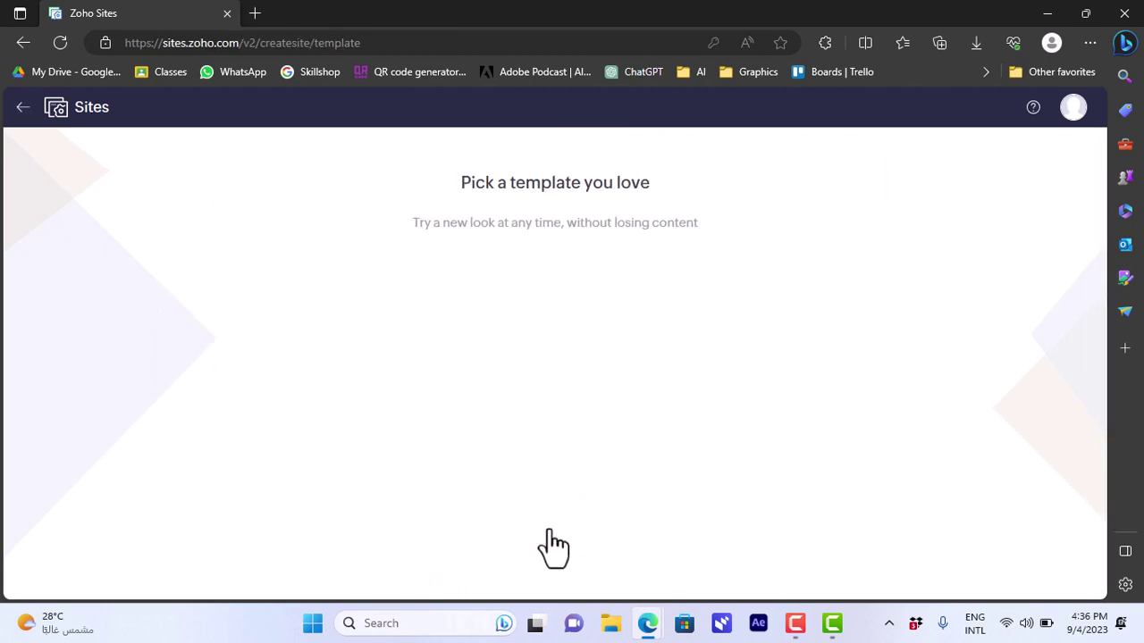
mouse_move(1100, 158)
mouse_down()
mouse_move(1102, 230)
mouse_move(1100, 162)
mouse_up()
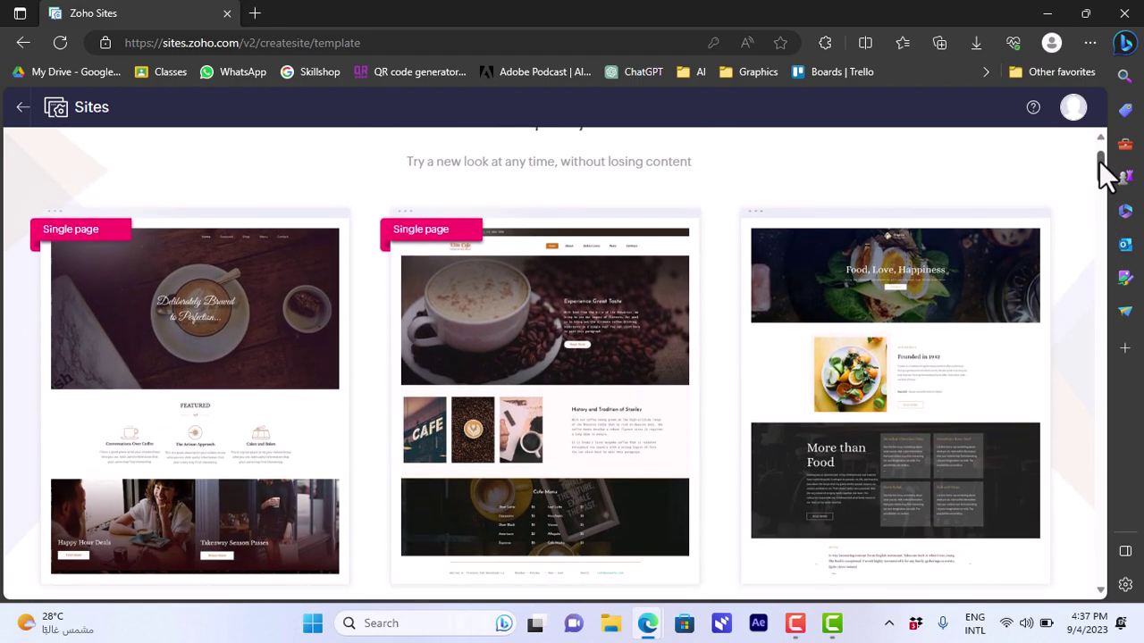
mouse_move(476, 344)
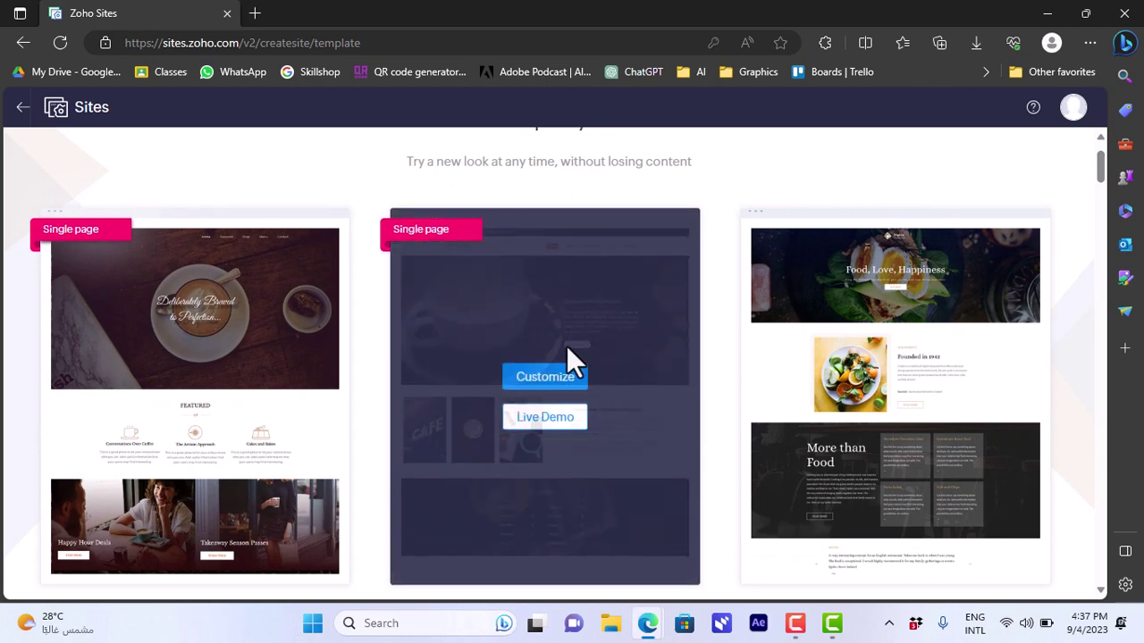
click(543, 420)
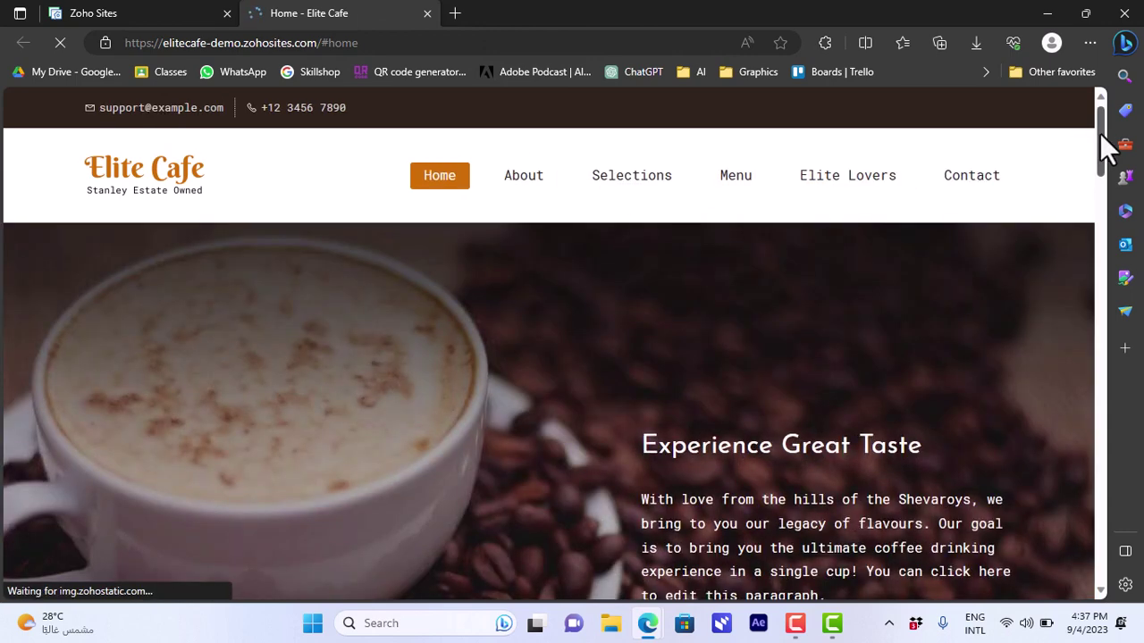
mouse_move(1108, 148)
mouse_down()
mouse_move(1108, 217)
mouse_move(1104, 141)
mouse_up()
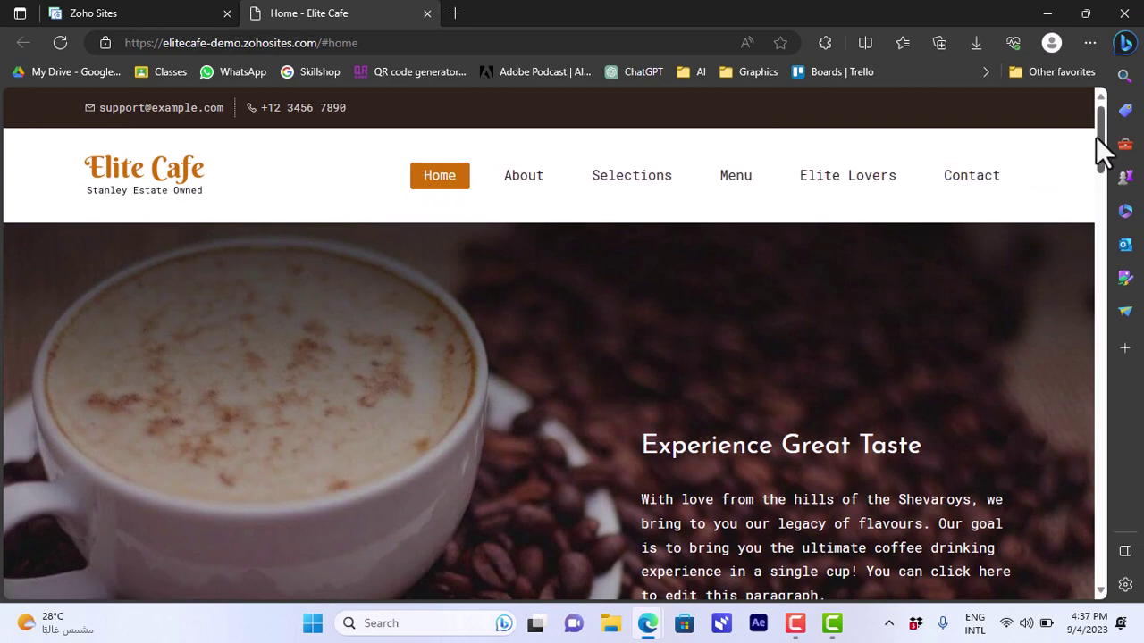
drag(1105, 143, 1105, 207)
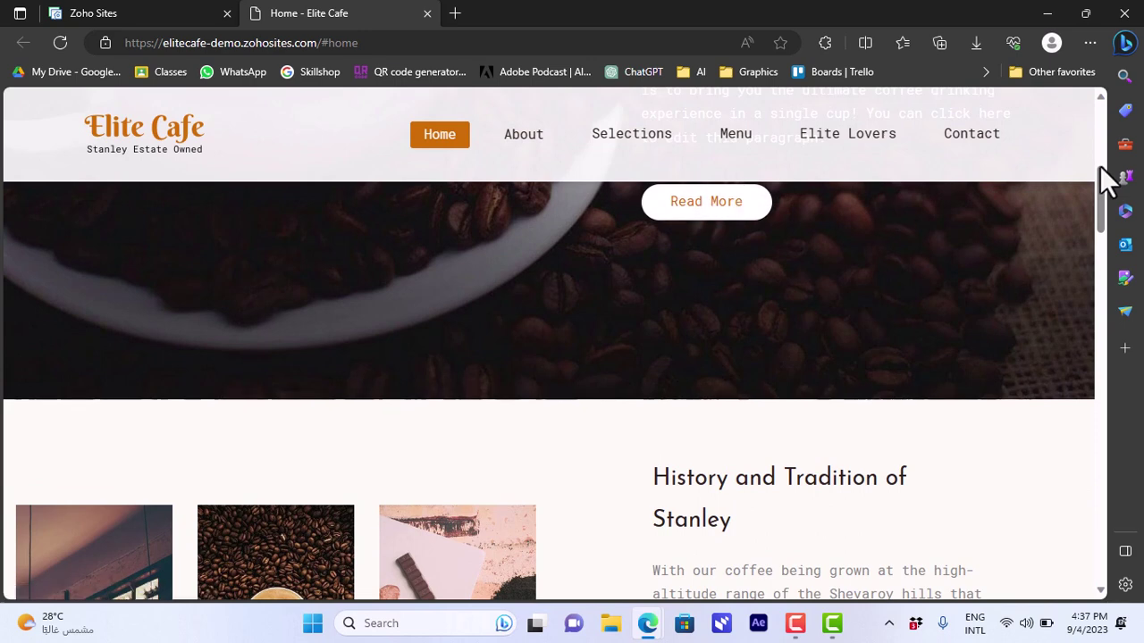
drag(1108, 188, 1108, 115)
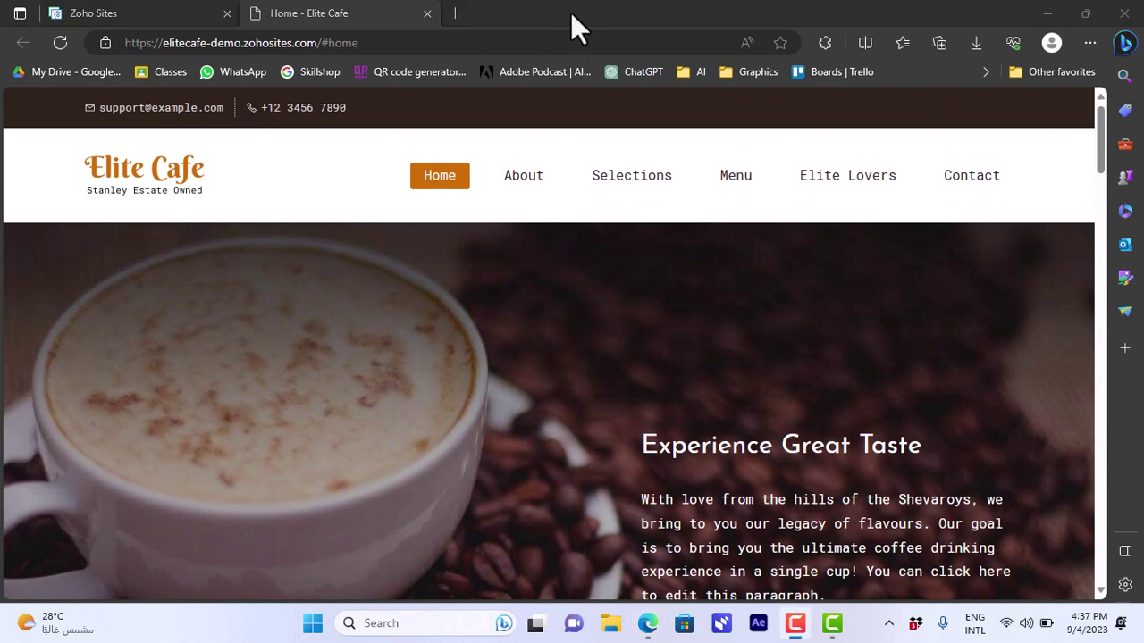
click(428, 13)
Step: Start customizing the Elite Cafe coffee template
mouse_move(556, 352)
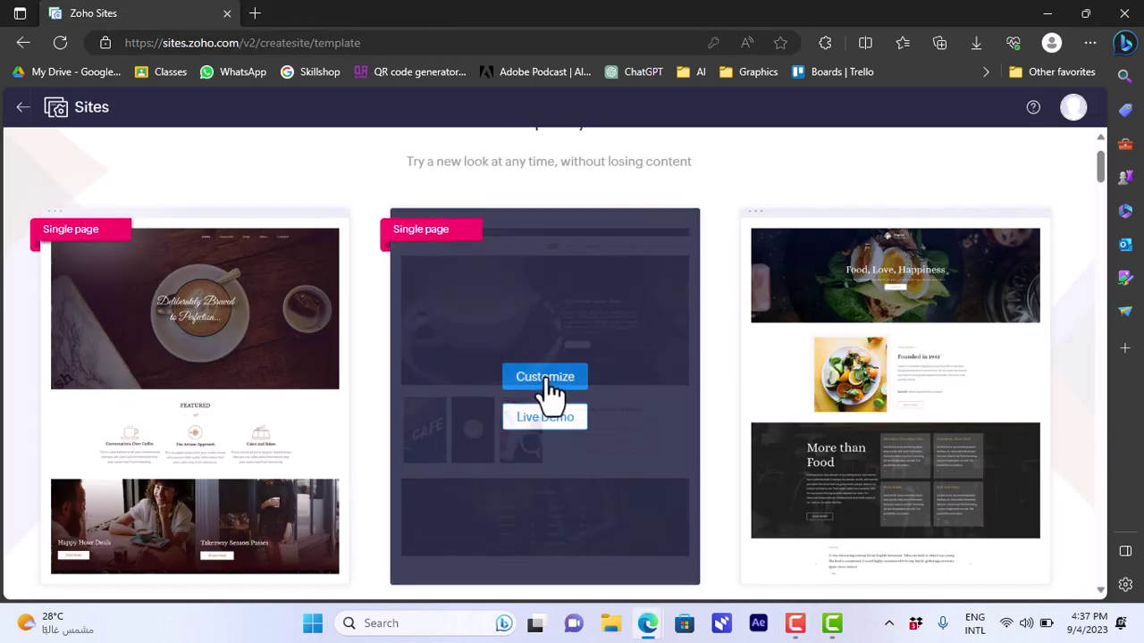
click(547, 380)
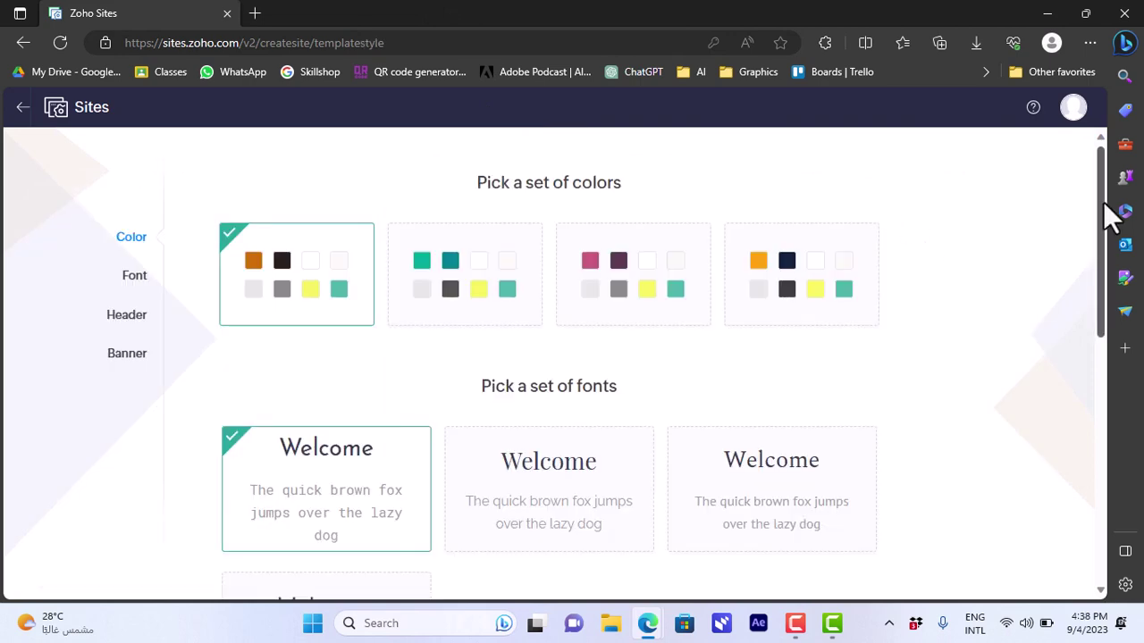
scroll(1104, 224, down, 1)
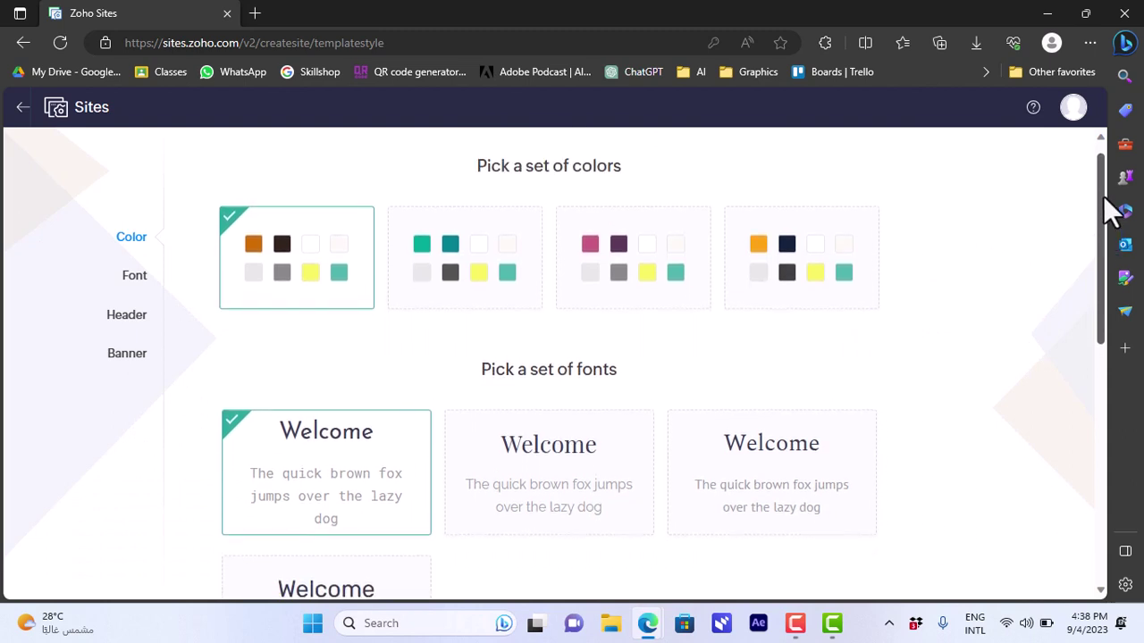
scroll(1107, 215, up, 1)
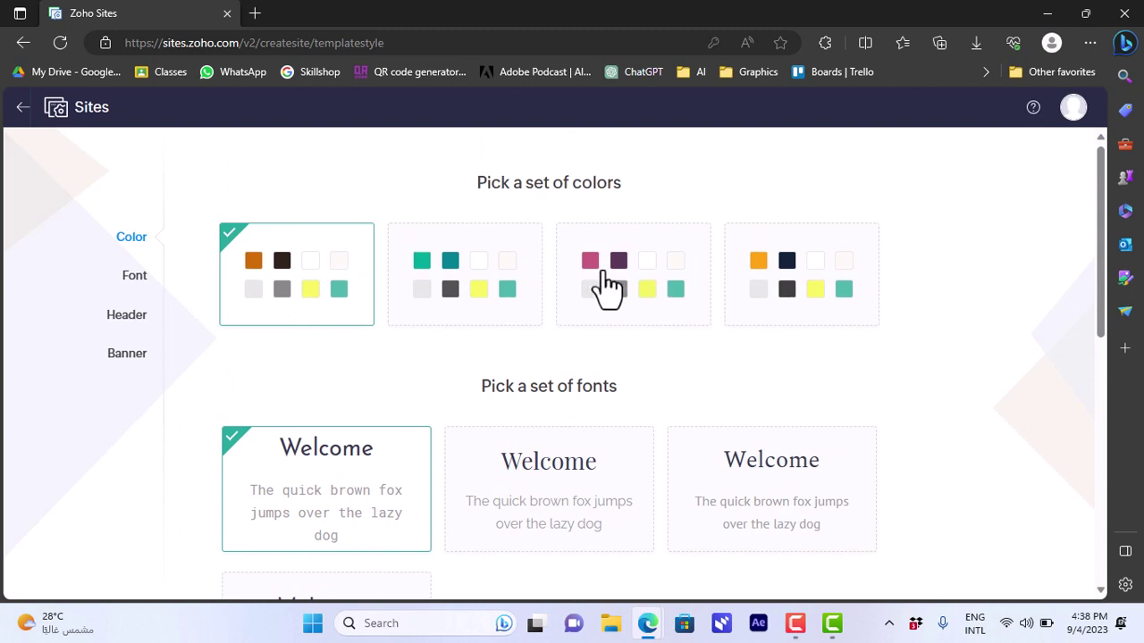
Step: Choose the third colour set (pink and purple) and the fourth font set
click(659, 280)
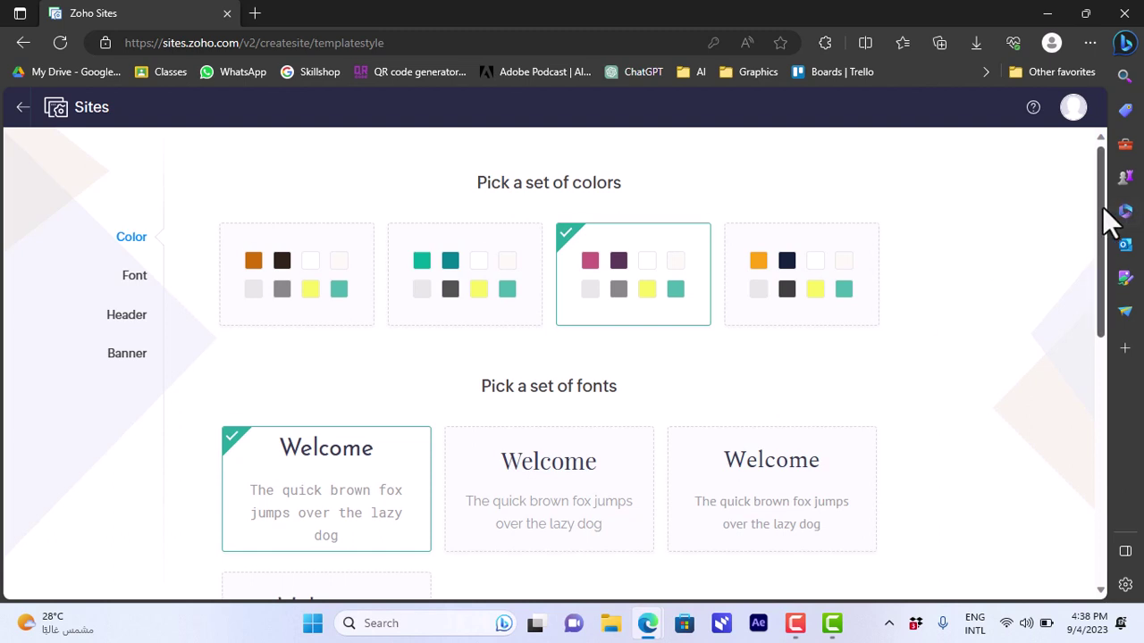
drag(1105, 218, 1101, 306)
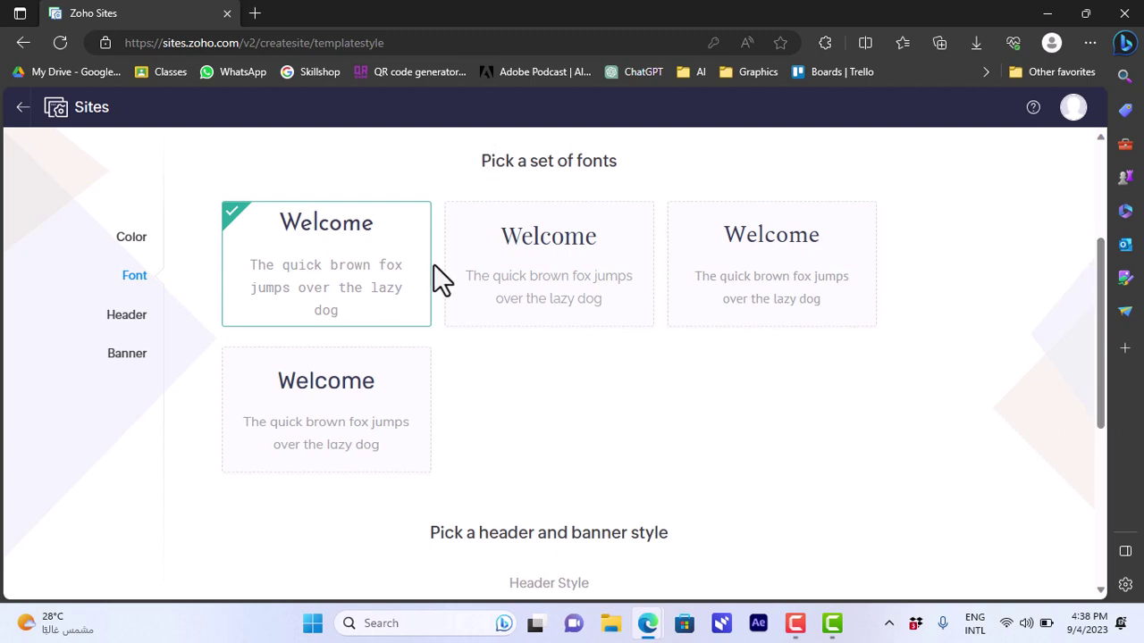
click(328, 406)
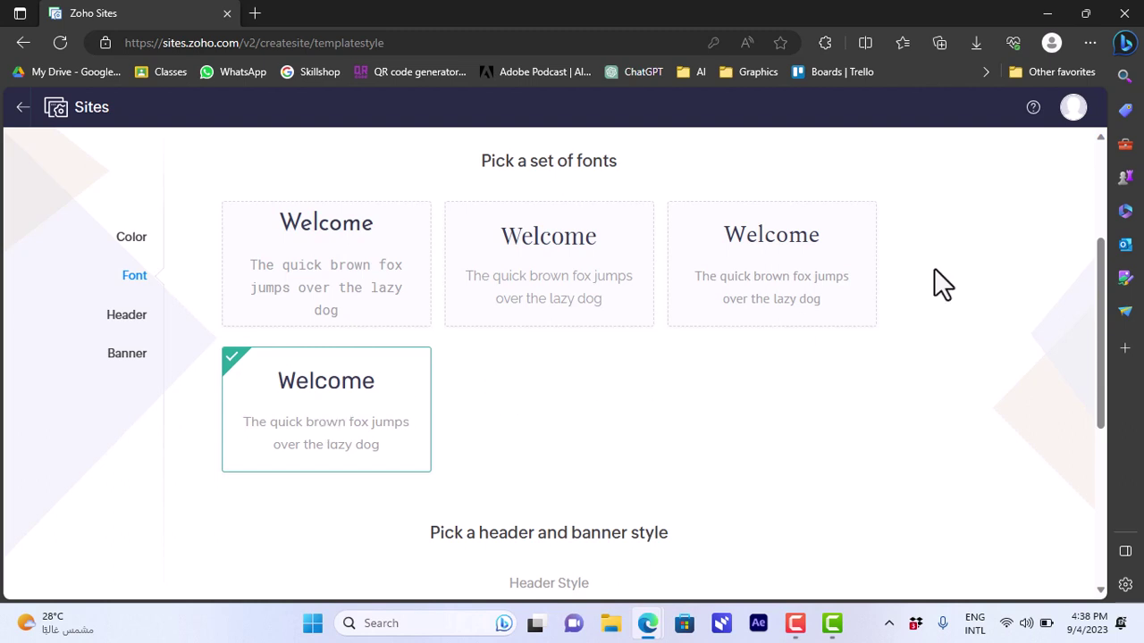
drag(1095, 249, 1100, 367)
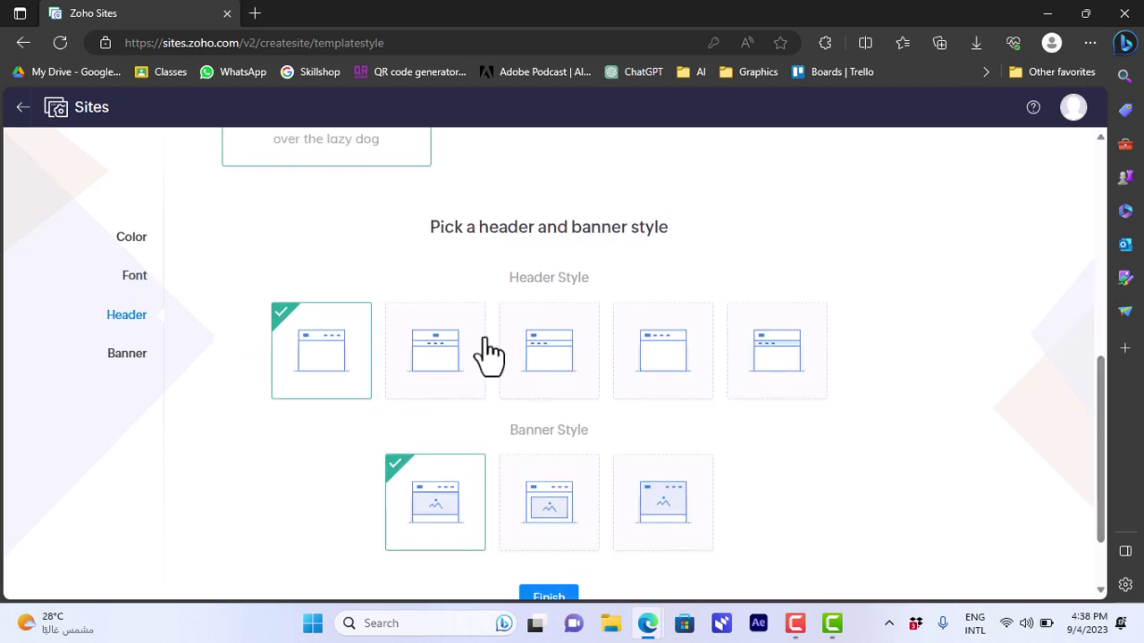
Step: Pick the third header layout and third banner layout, then finish to build the site
click(566, 351)
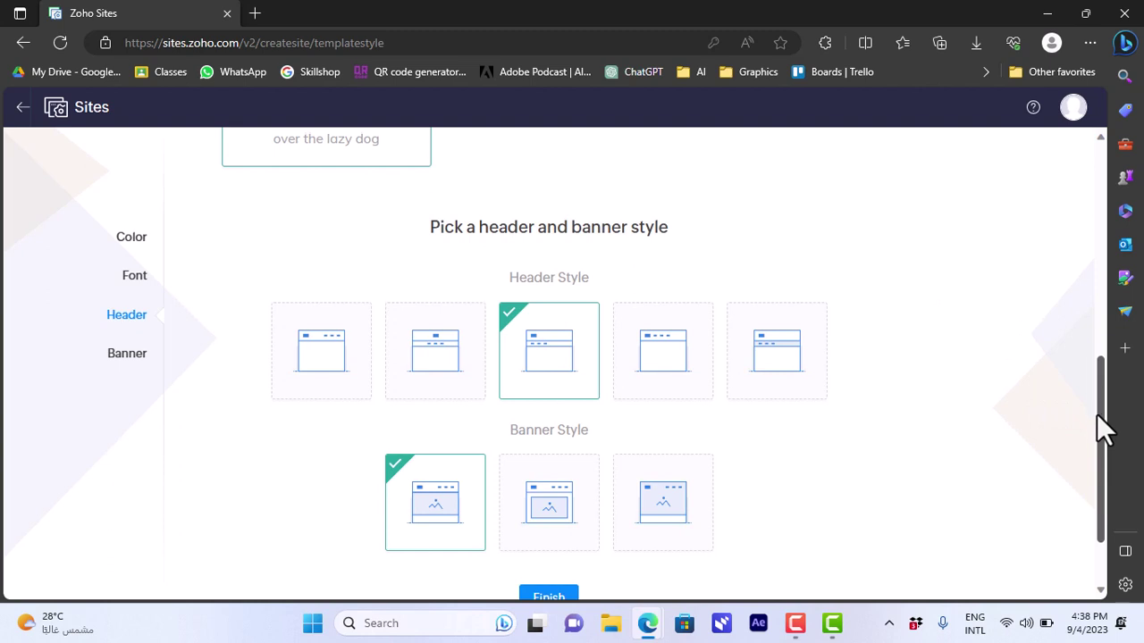
scroll(1099, 420, down, 1)
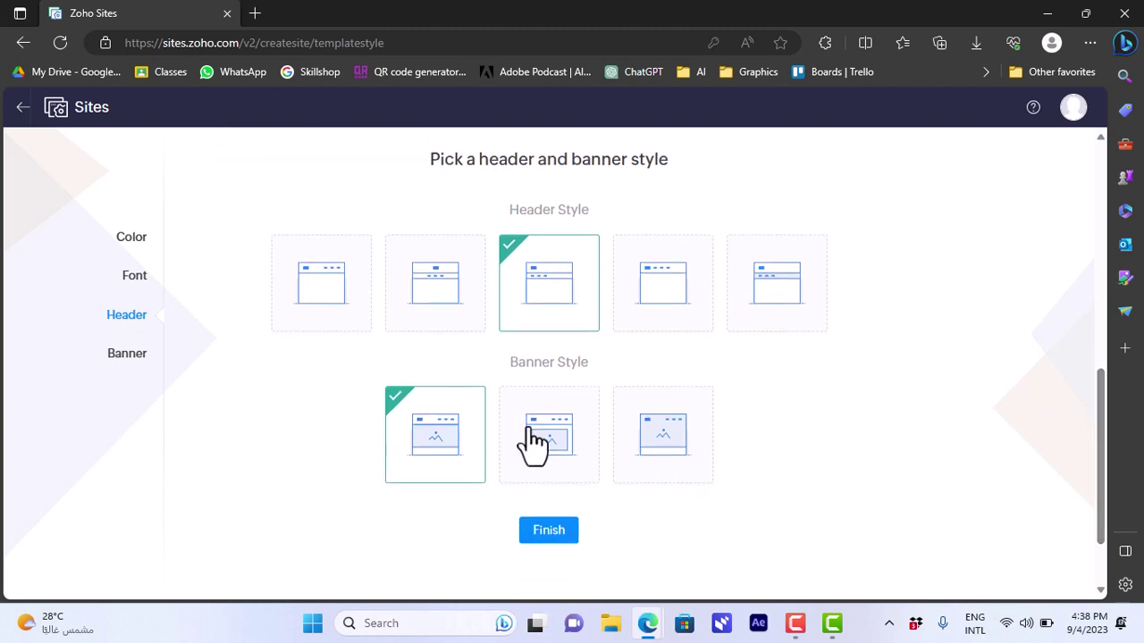
click(659, 451)
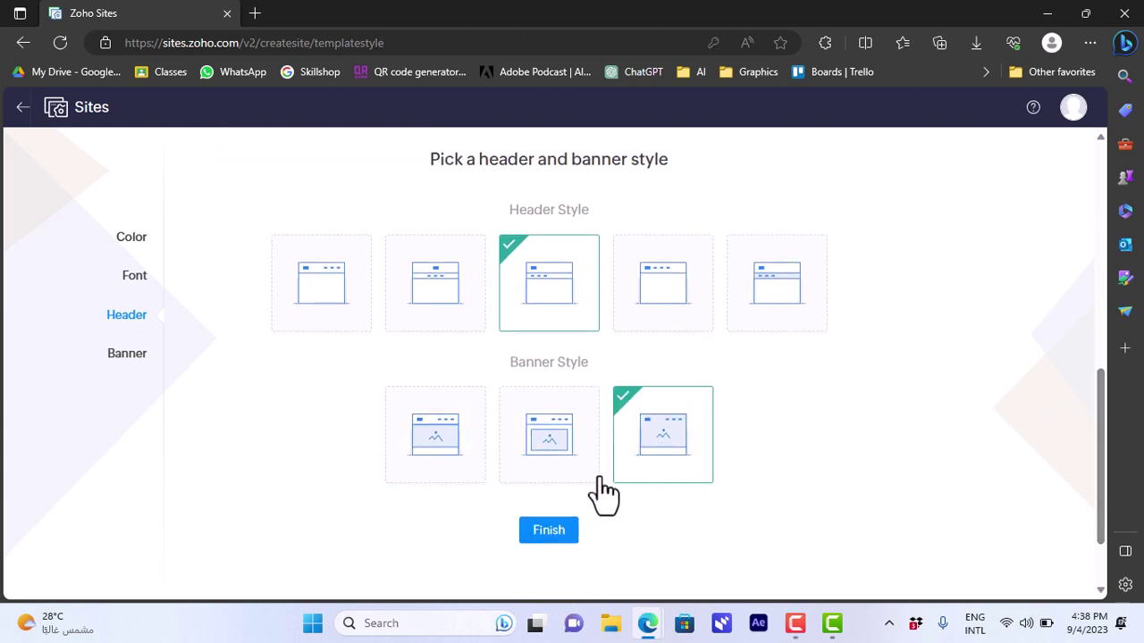
click(547, 532)
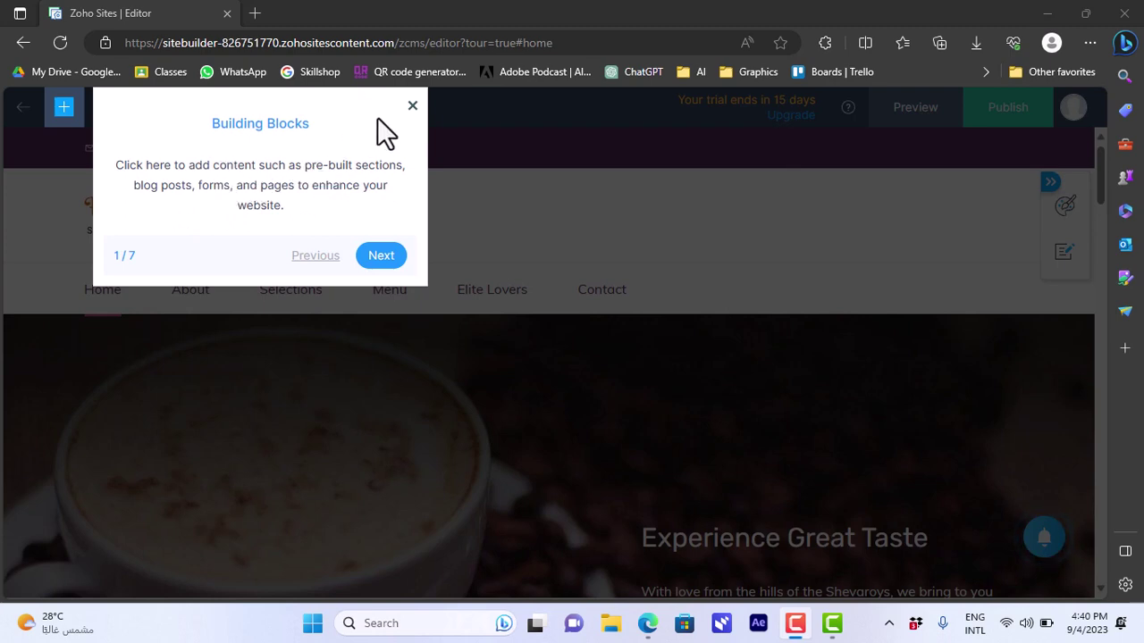
Step: Dismiss the editor tour and bring up the options for adding new content
click(412, 108)
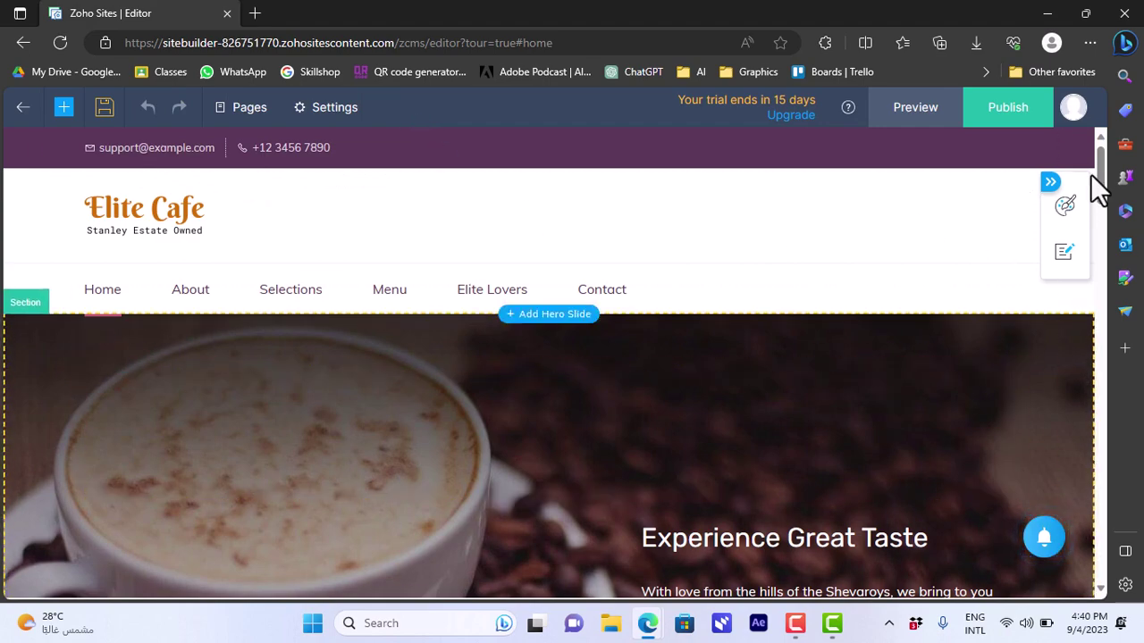
mouse_move(1099, 175)
mouse_down()
mouse_move(1106, 253)
mouse_move(1103, 171)
mouse_up()
click(63, 108)
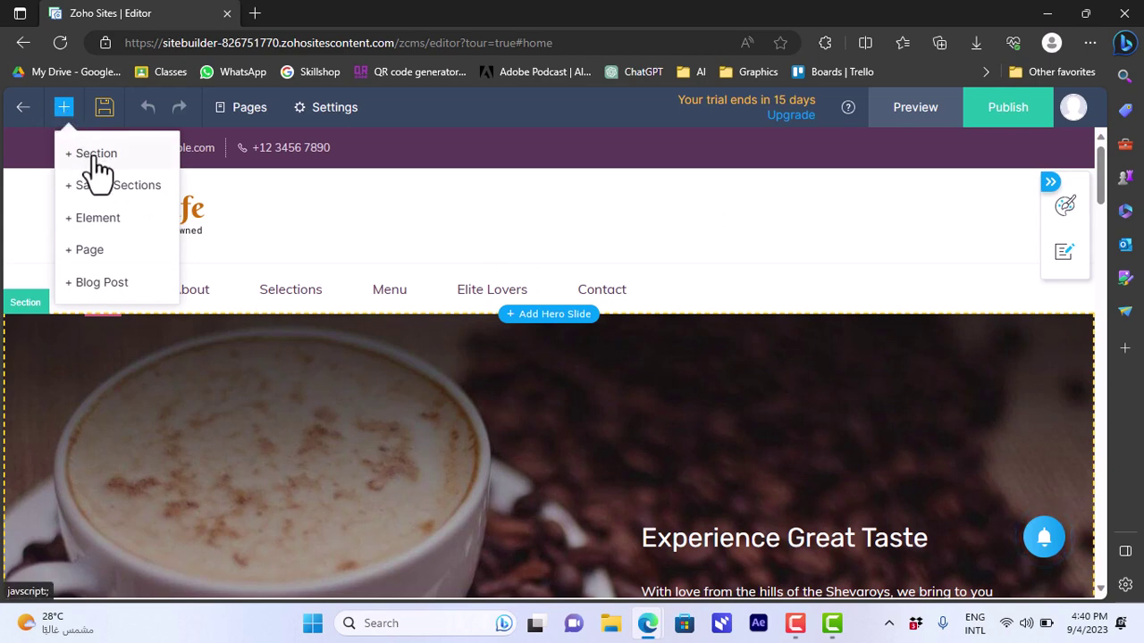
Step: Add a Heading element from the Text group below the contact section
click(95, 229)
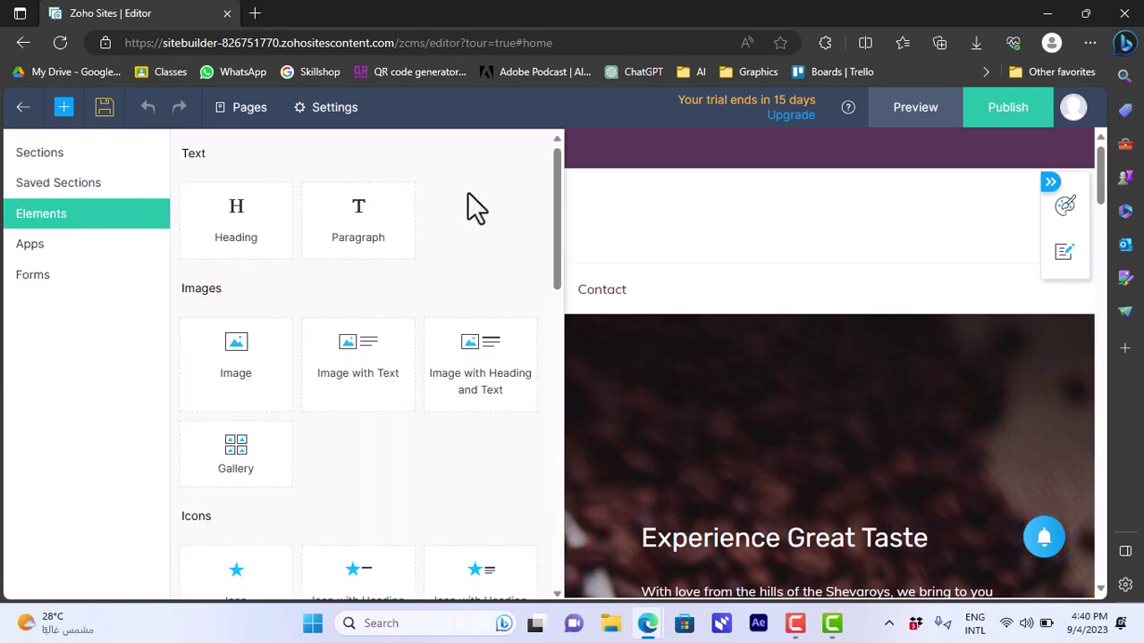
mouse_move(555, 187)
mouse_down()
mouse_move(556, 216)
mouse_move(556, 181)
mouse_up()
drag(559, 318, 551, 191)
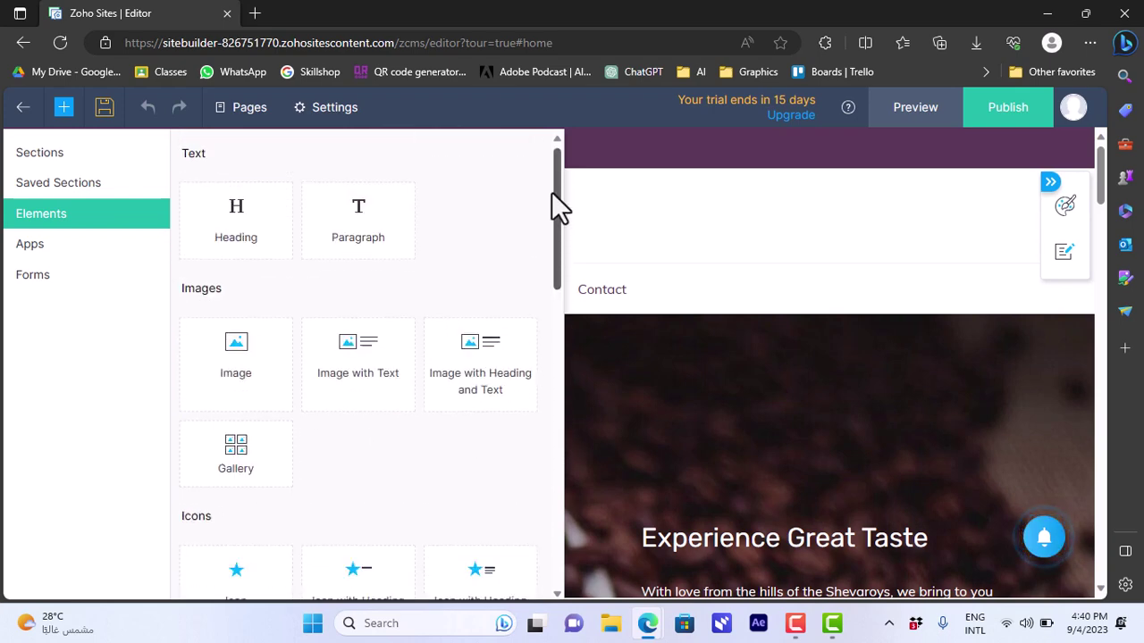
click(230, 220)
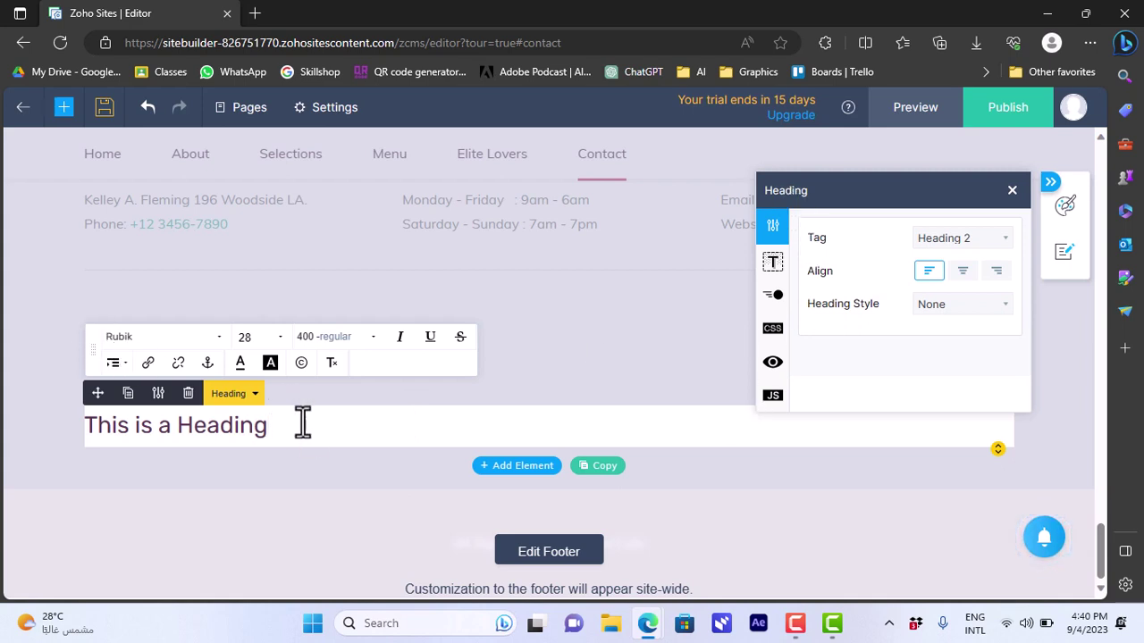
Step: Replace the placeholder heading text with 'visit our youtube channel'
drag(277, 426, 89, 420)
key(BackSpace)
text(Vi)
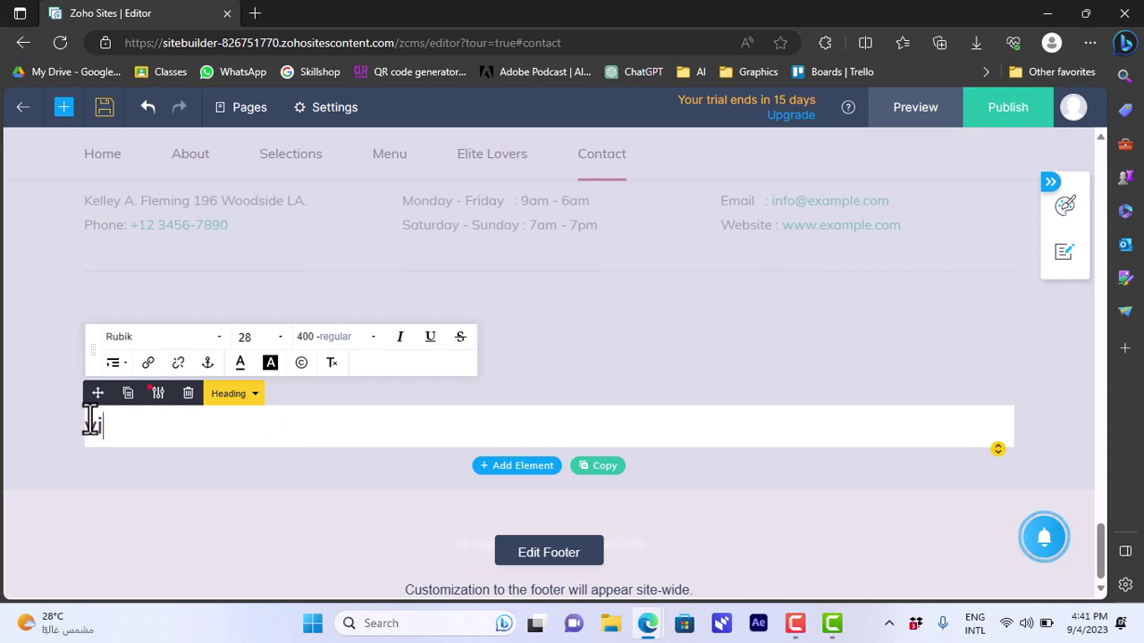
text(sit our youtub)
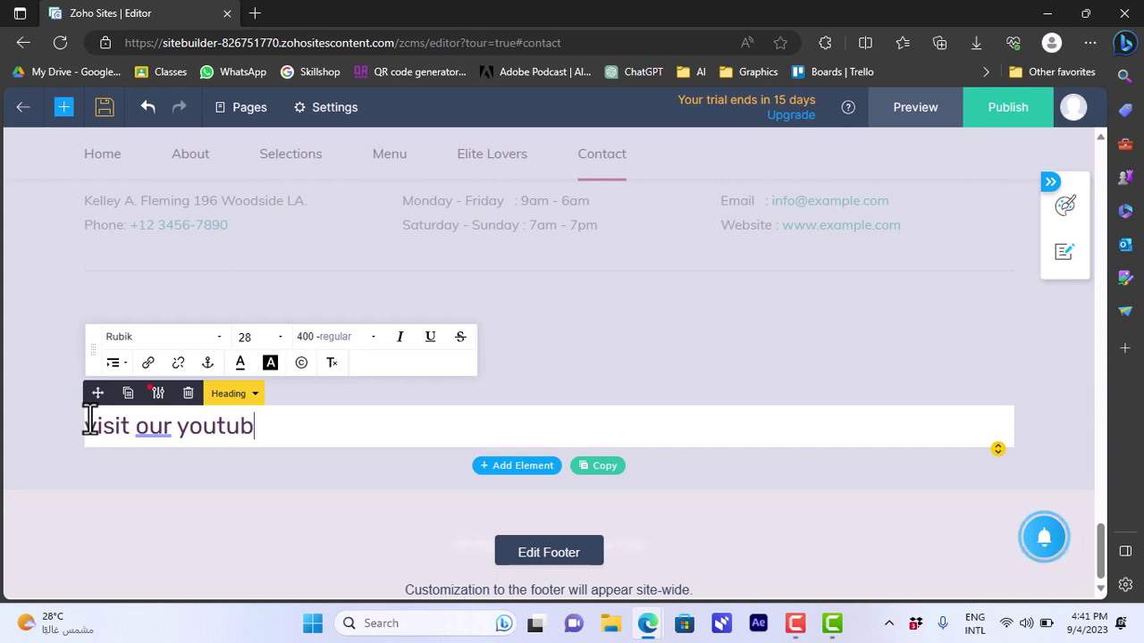
text(e channel)
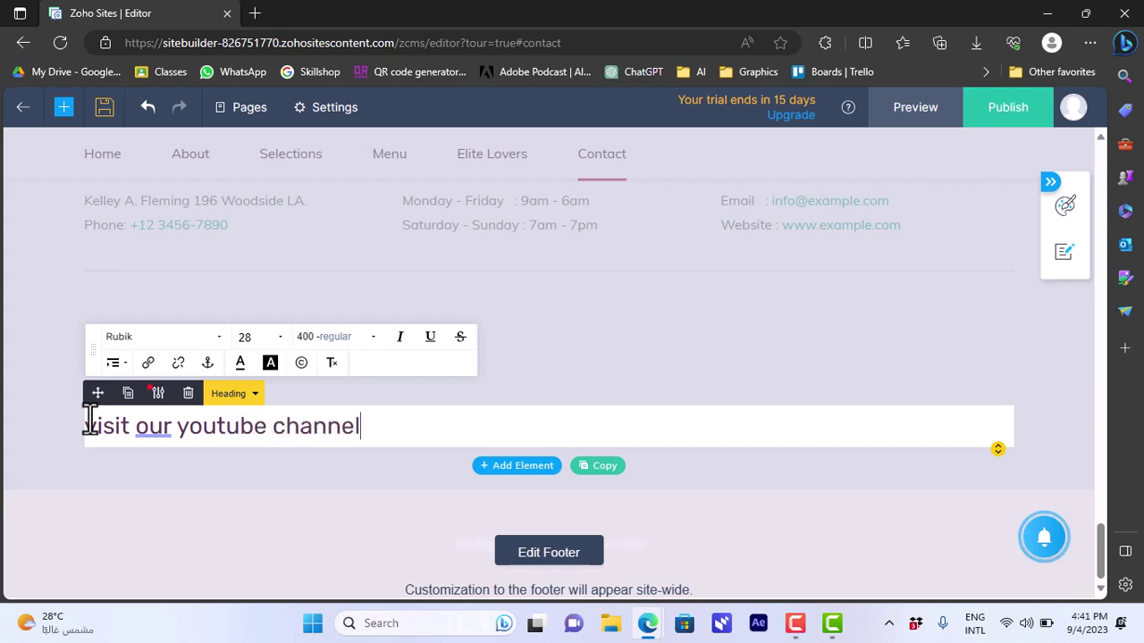
Step: Set the whole heading in the Josefin Sans font
click(126, 342)
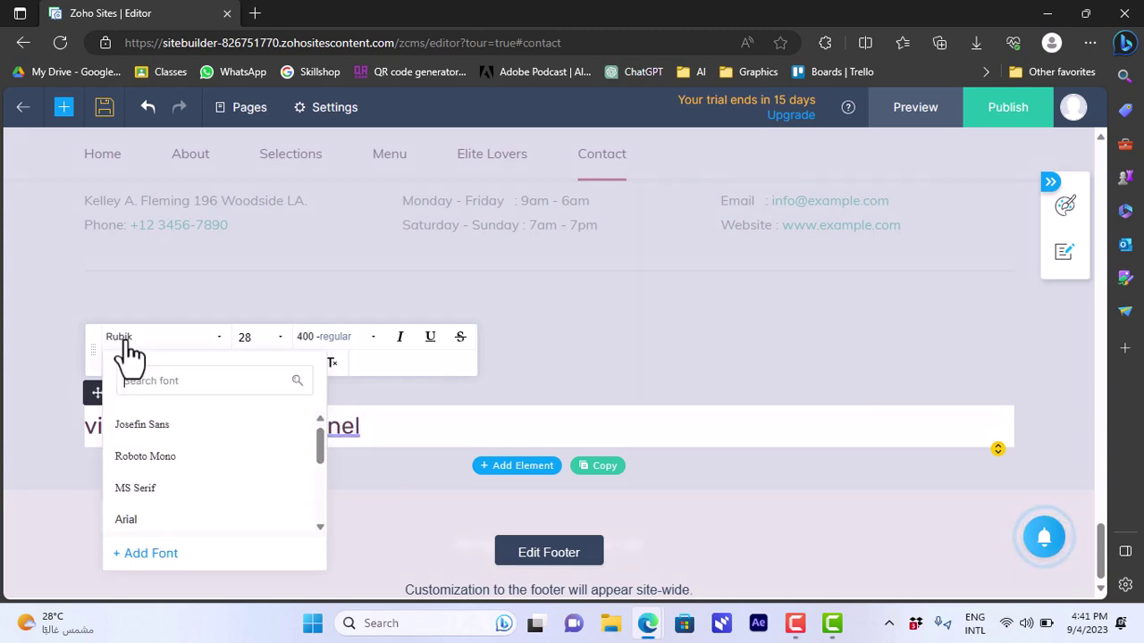
click(146, 489)
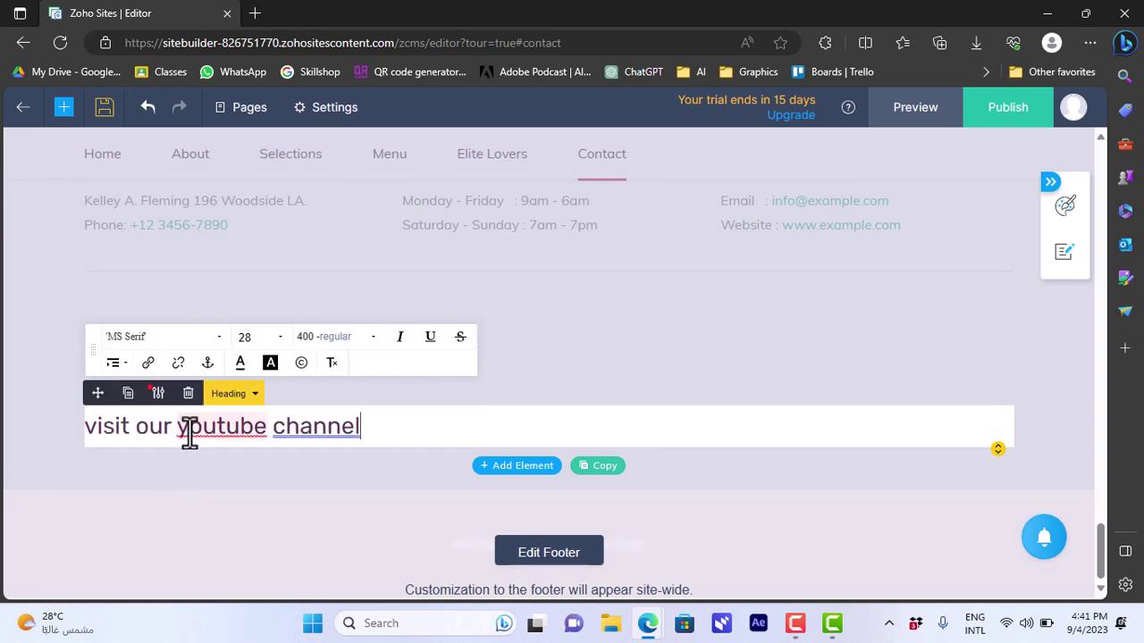
drag(369, 425, 5, 474)
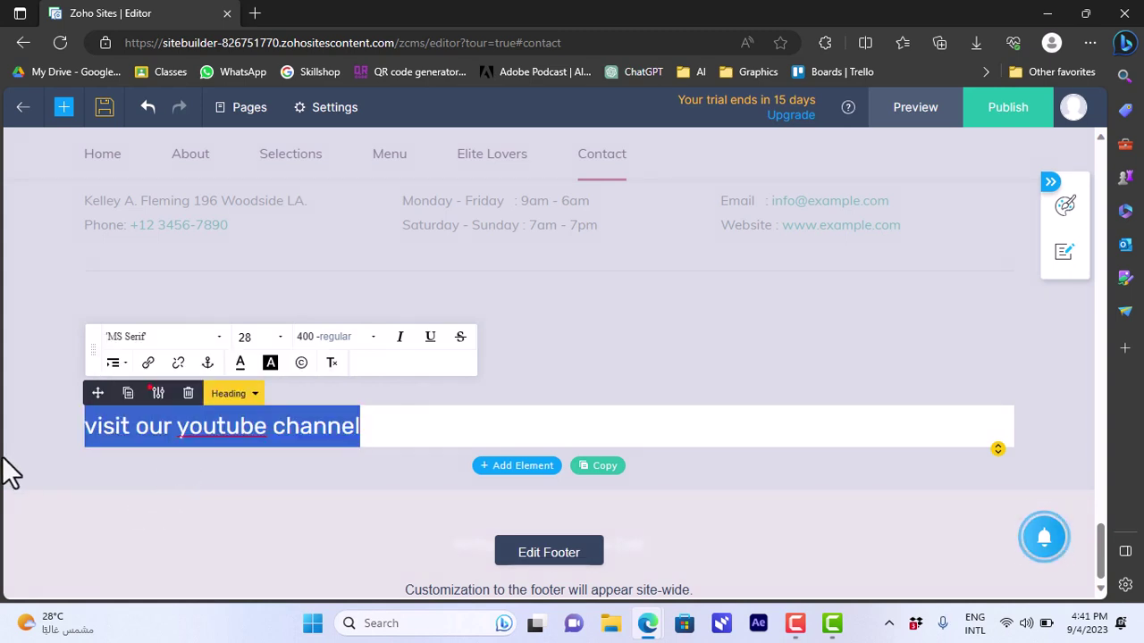
click(159, 343)
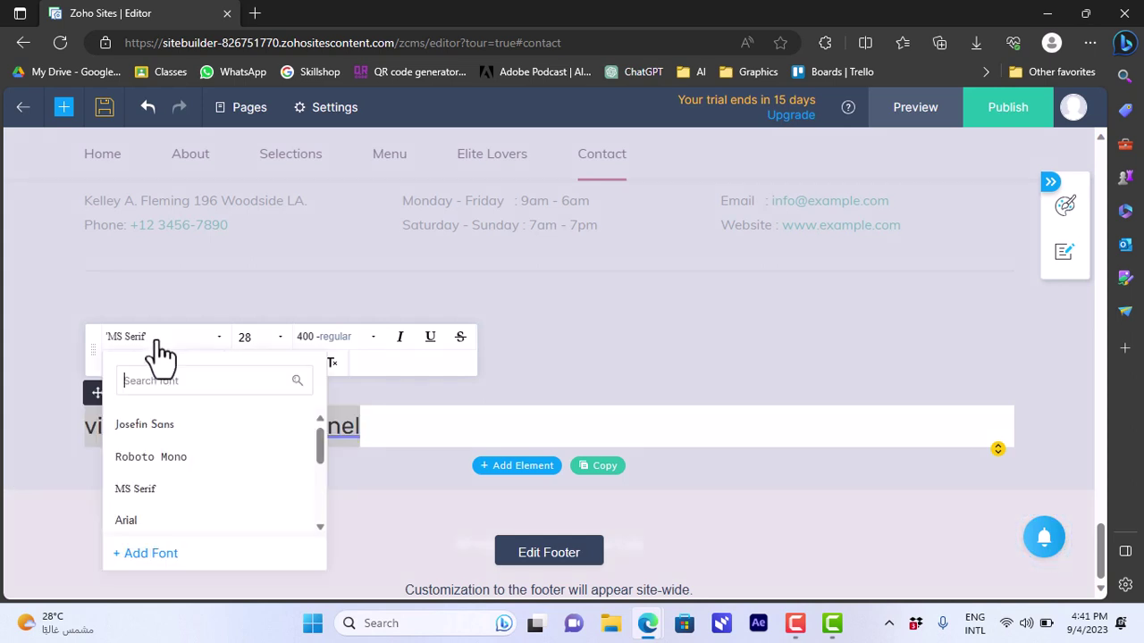
click(164, 427)
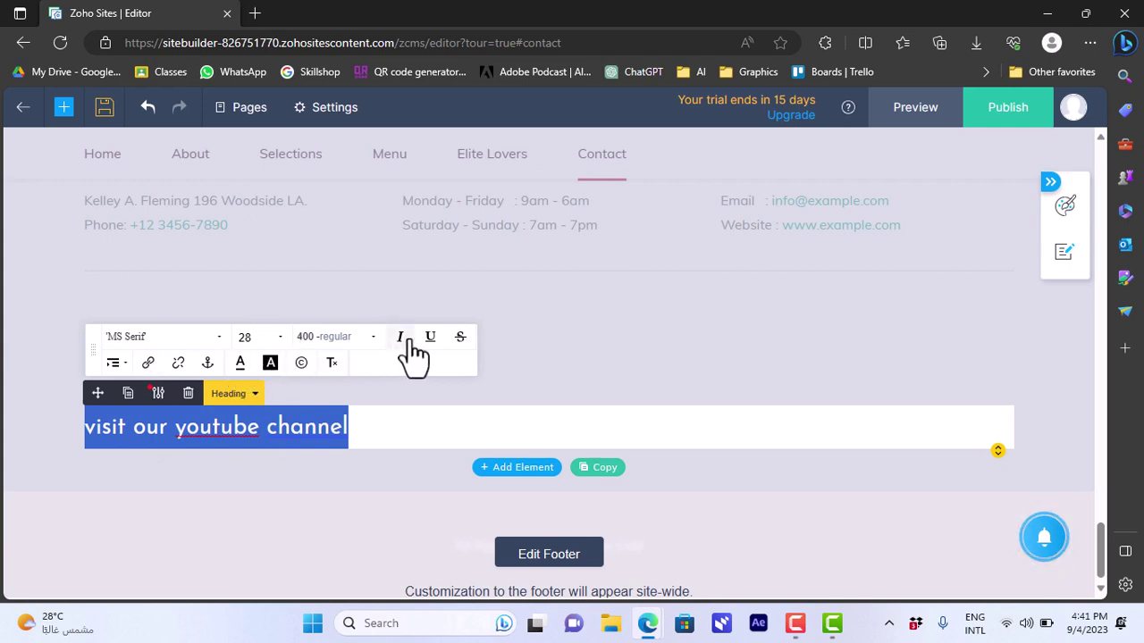
click(518, 337)
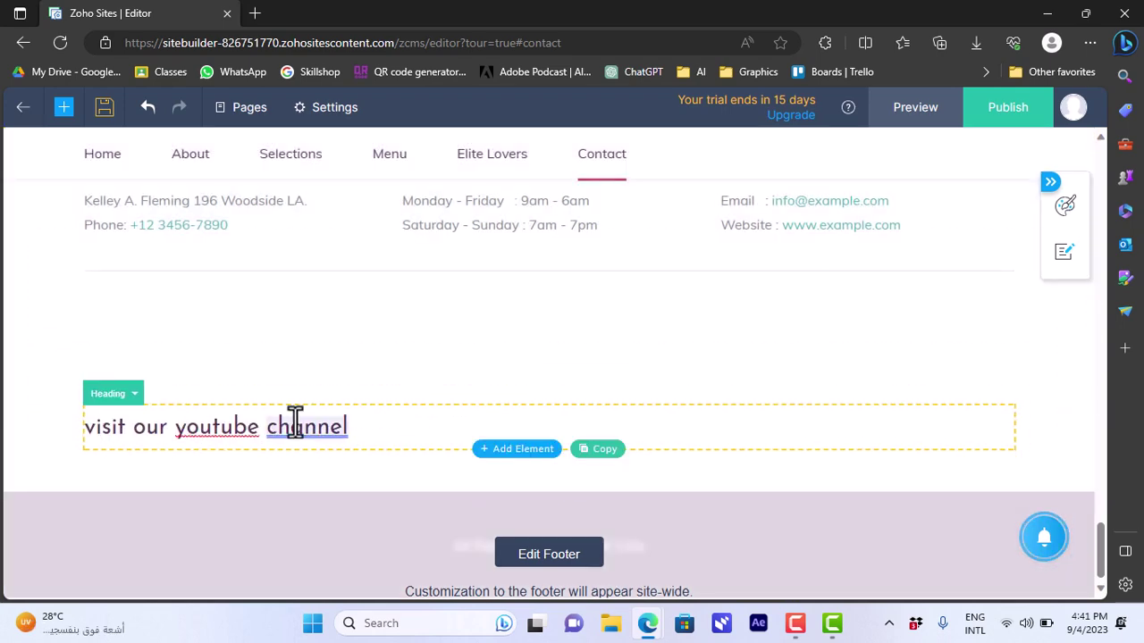
drag(1100, 529, 1101, 143)
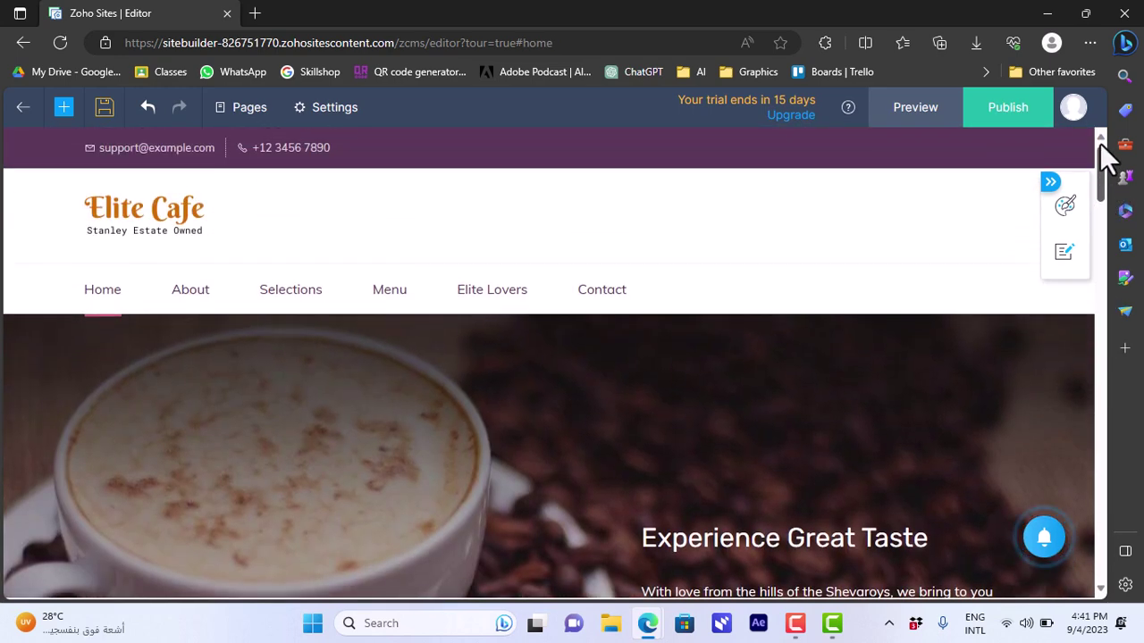
Step: Browse the section templates, then view the Apps and Forms options in the add panel
click(63, 111)
click(83, 156)
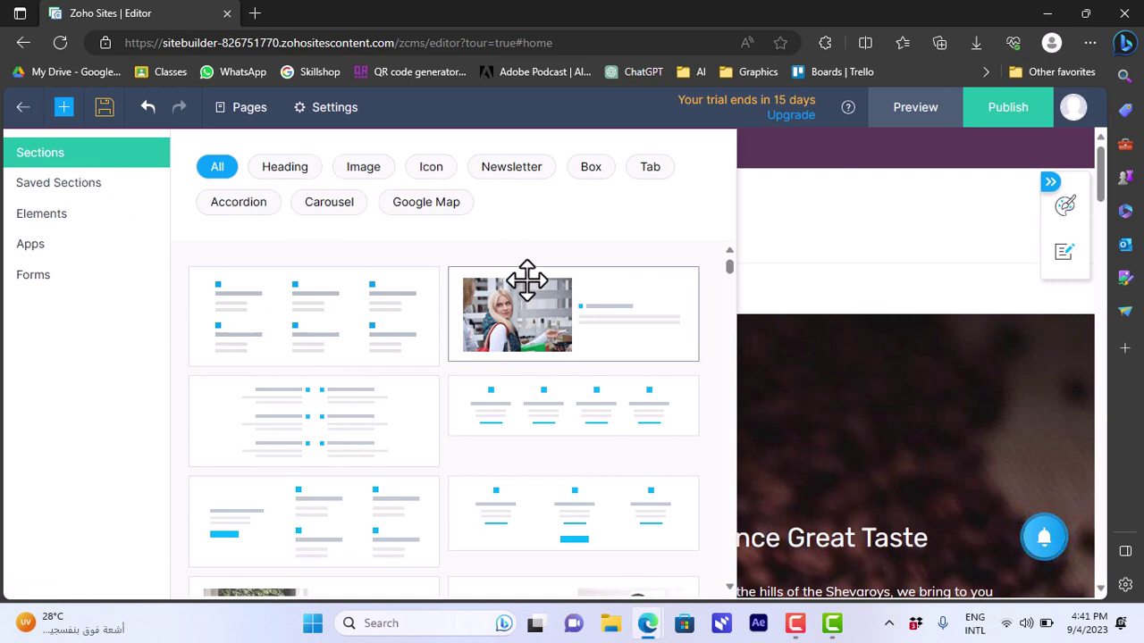
mouse_move(728, 268)
mouse_down()
mouse_move(729, 289)
mouse_move(726, 253)
mouse_up()
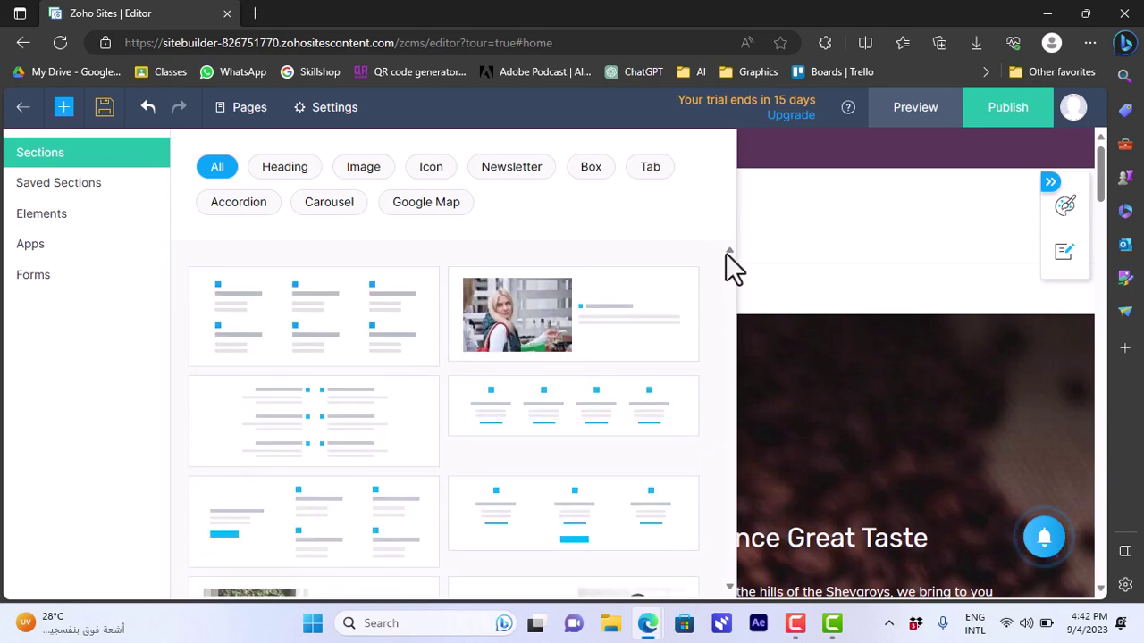
click(33, 253)
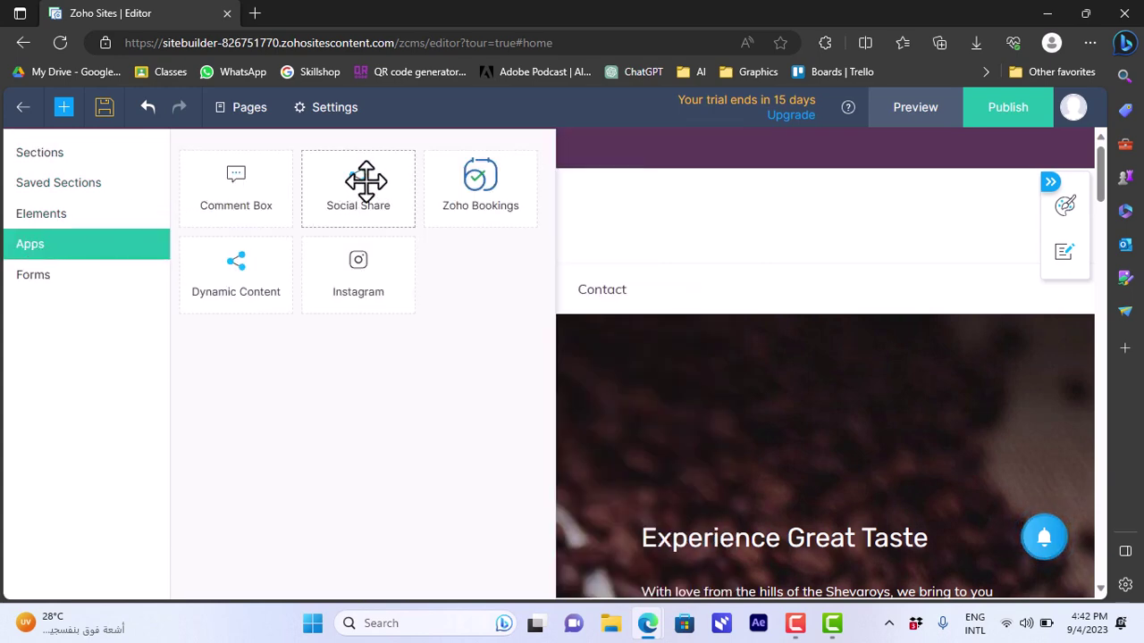
click(34, 275)
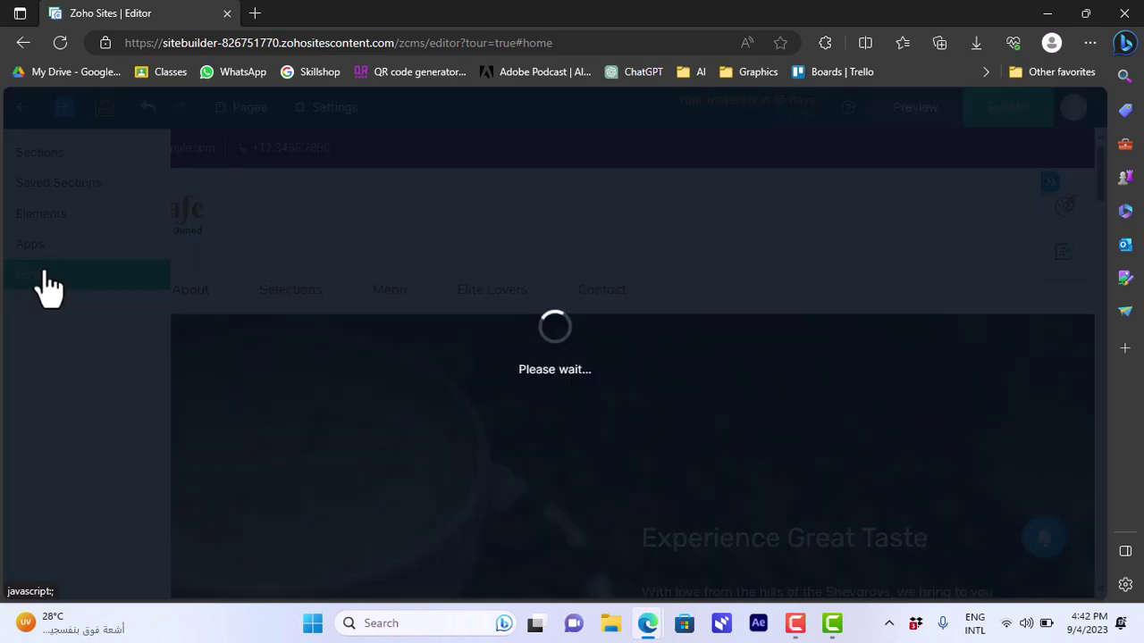
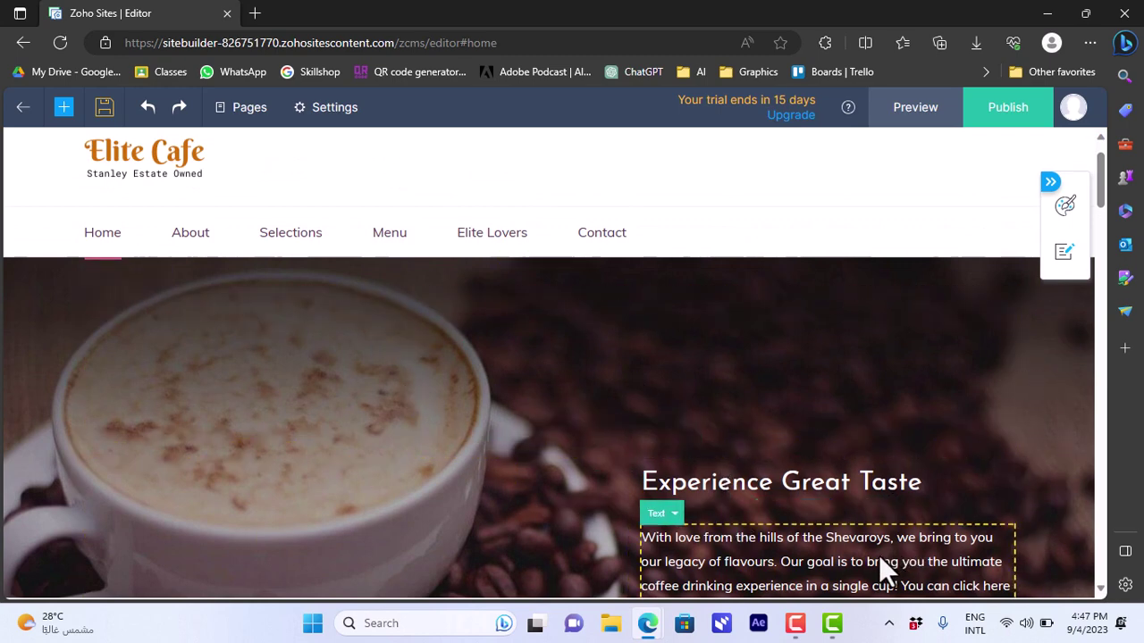
Step: Scroll the editor to show the 'Experience Great Taste' hero heading and its Read More button
scroll(1108, 210, down, 3)
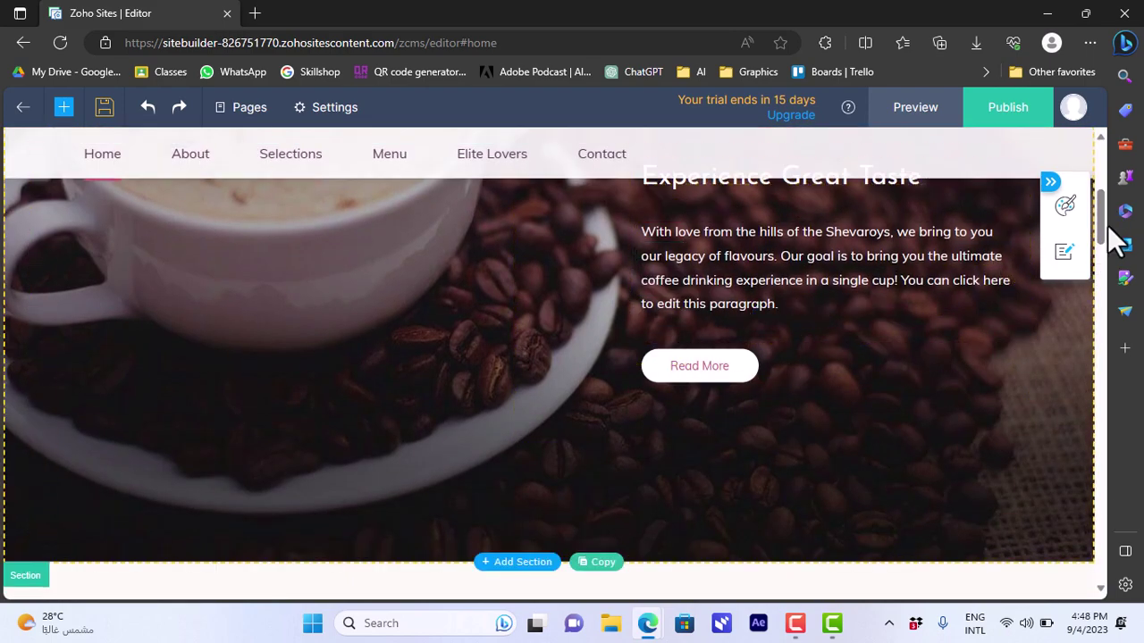
scroll(1098, 223, up, 2)
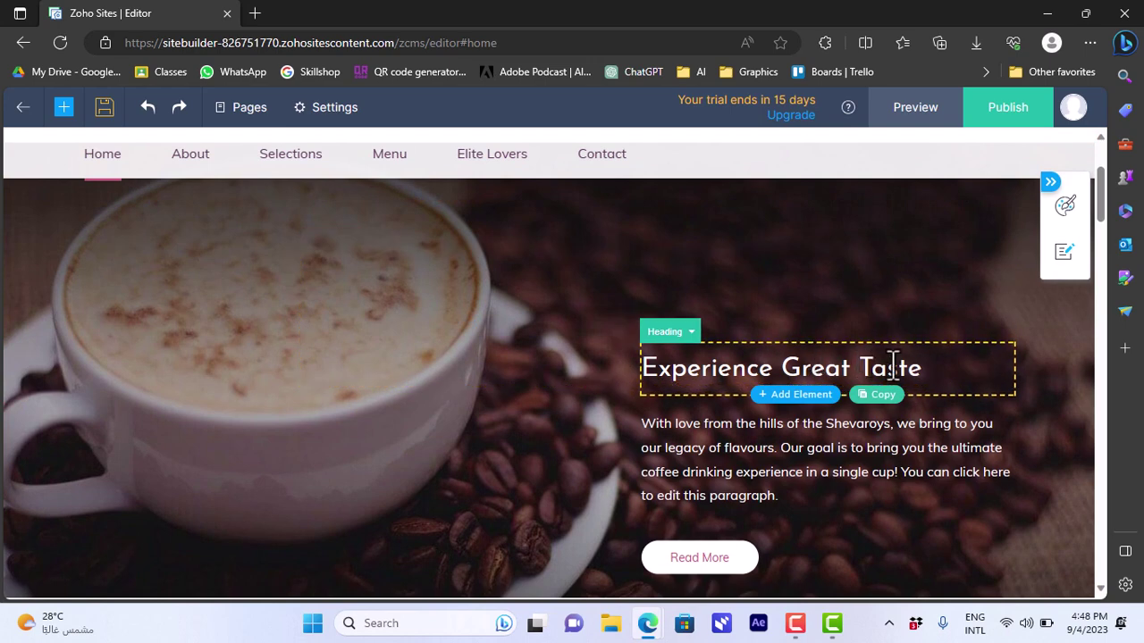
Step: Replace 'Experience Great Taste' with 'watch out awesome tutorials on youtube' and select the new heading
drag(915, 368, 638, 363)
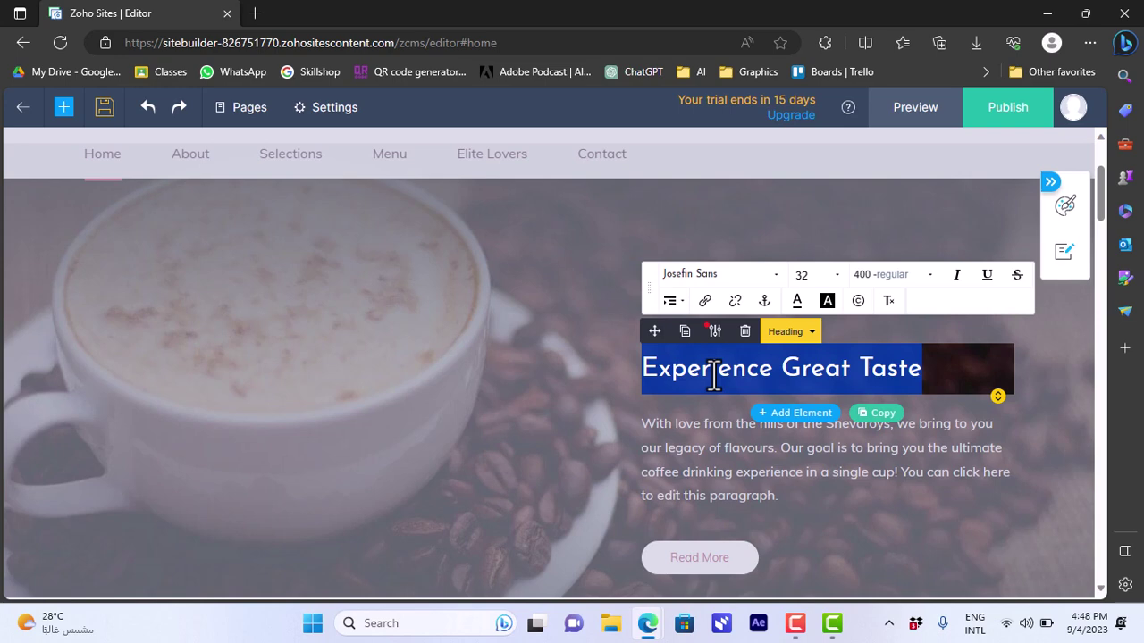
text(watch out aweso)
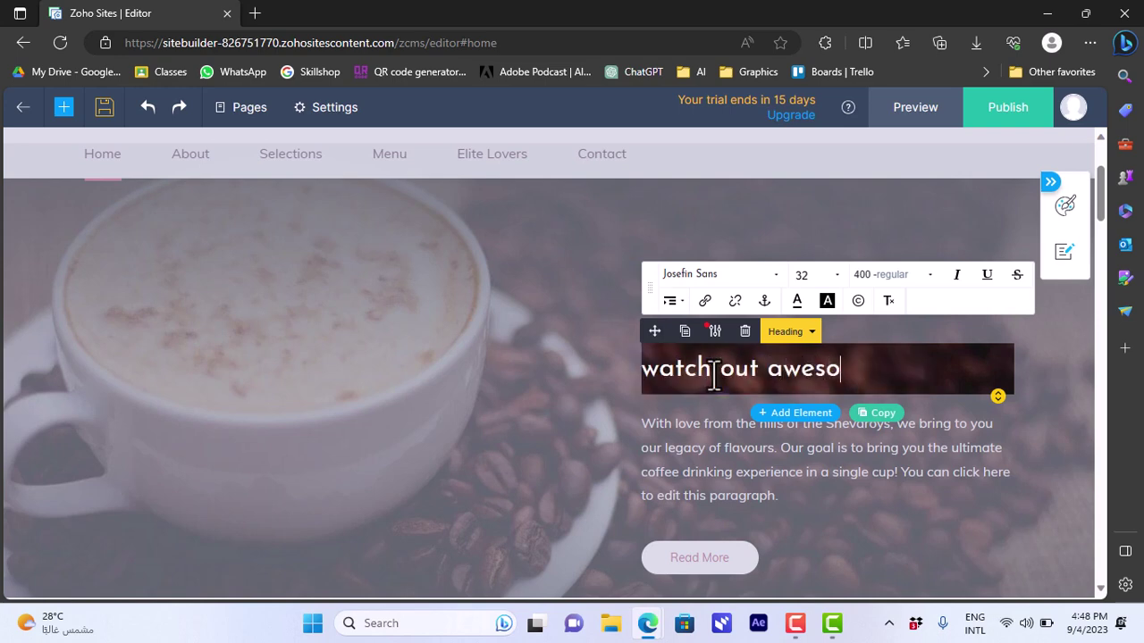
text(me tutorials on youtube)
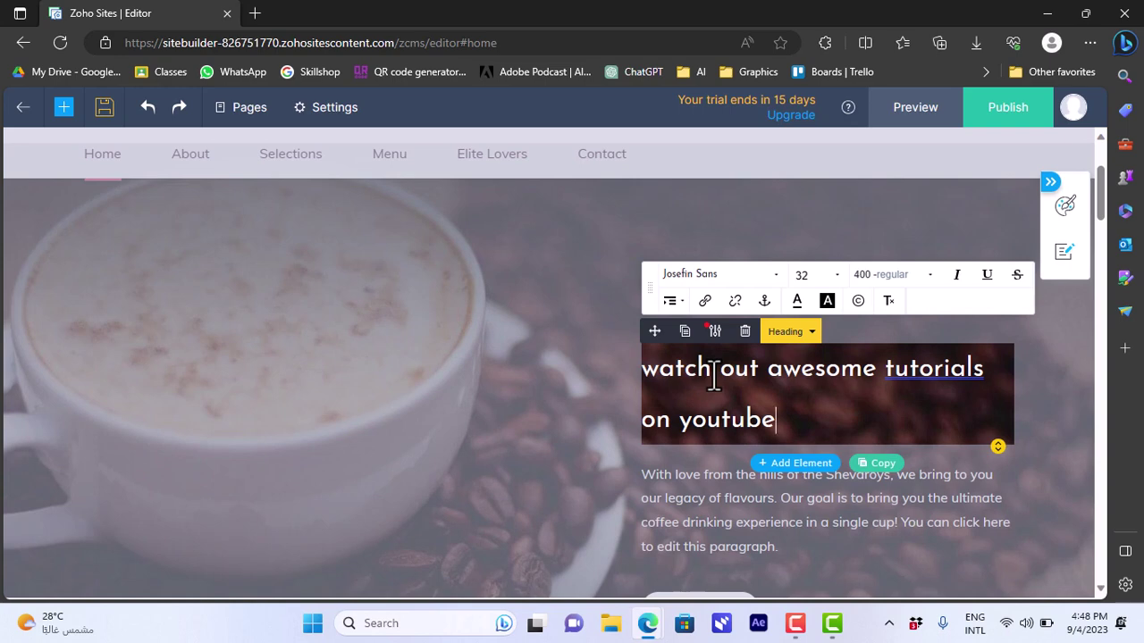
drag(777, 418, 650, 375)
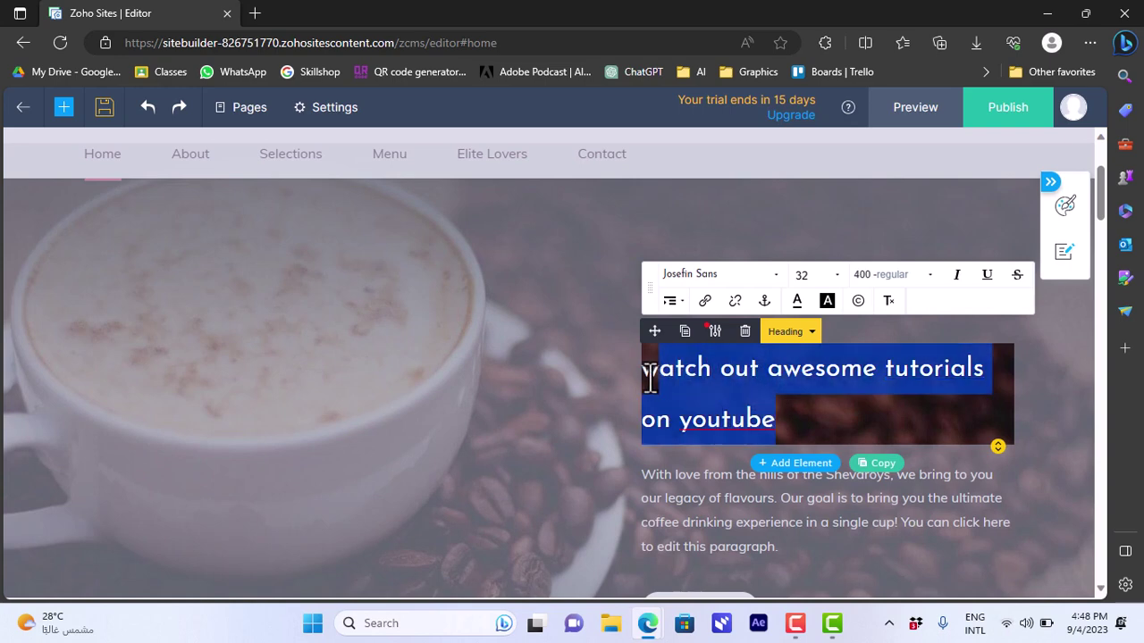
Step: Style the hero heading in Courier New with bright green text (RGBA 4, 234, 4, 1)
click(775, 274)
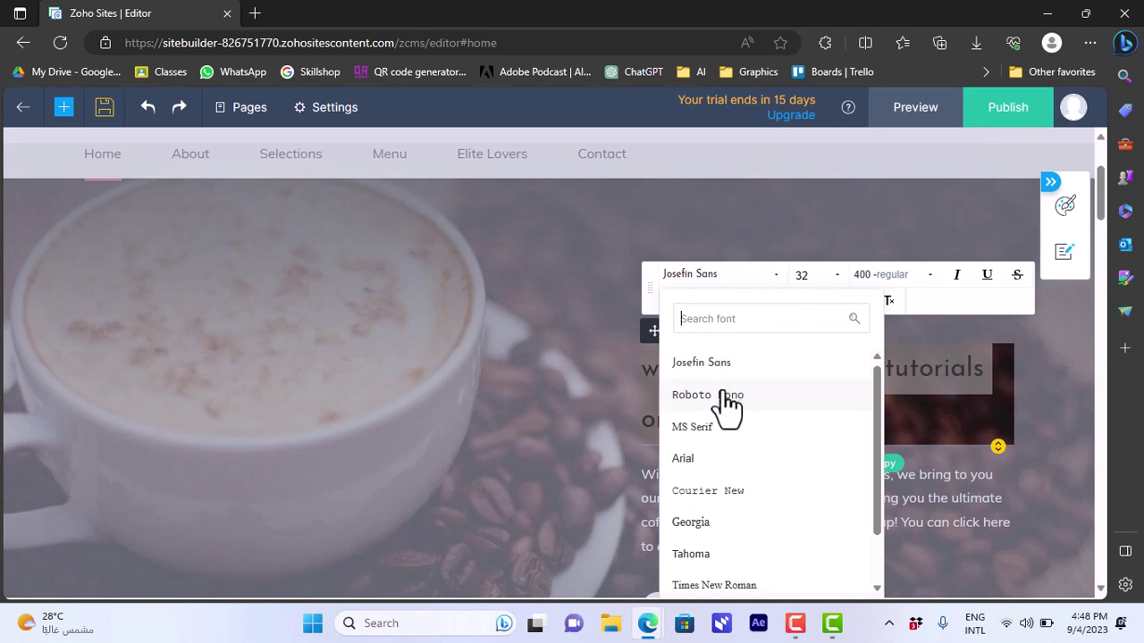
click(706, 491)
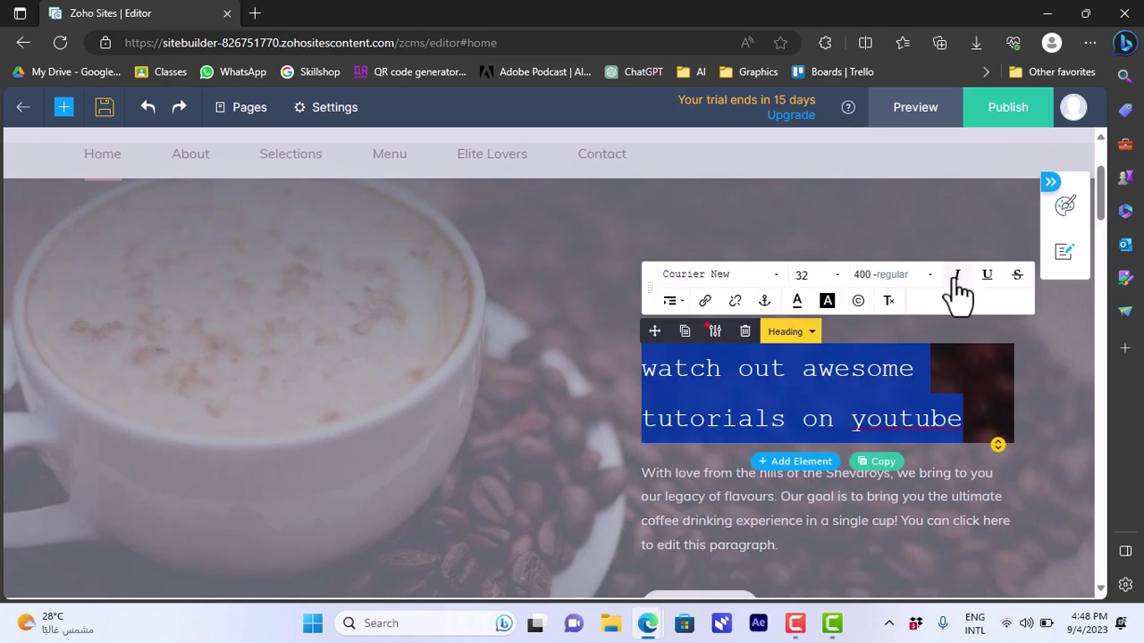
click(797, 302)
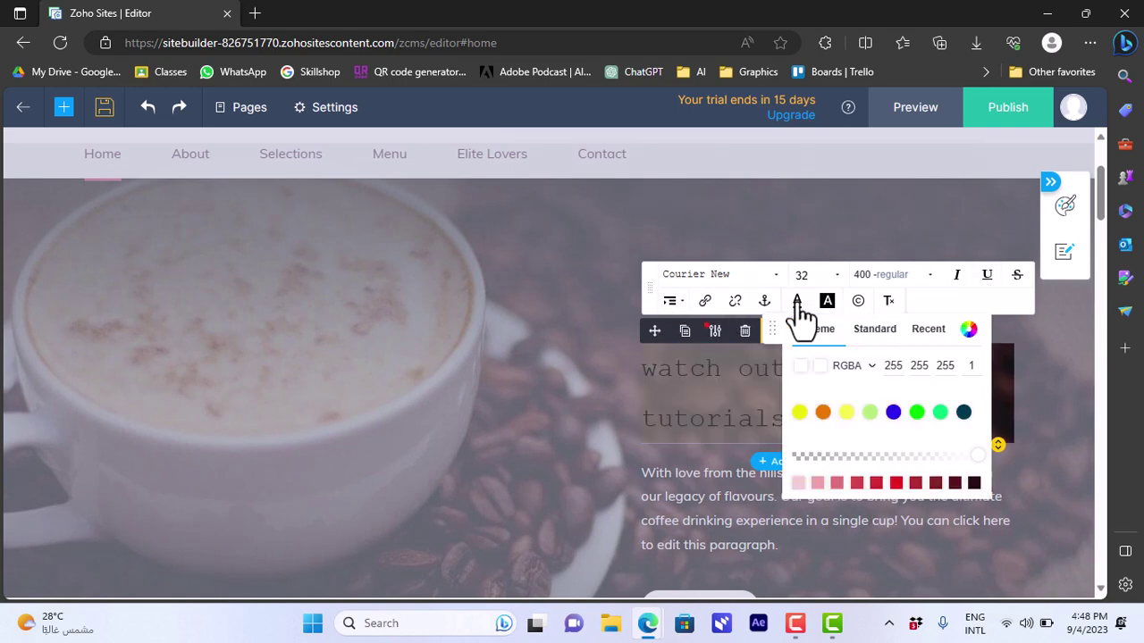
click(917, 412)
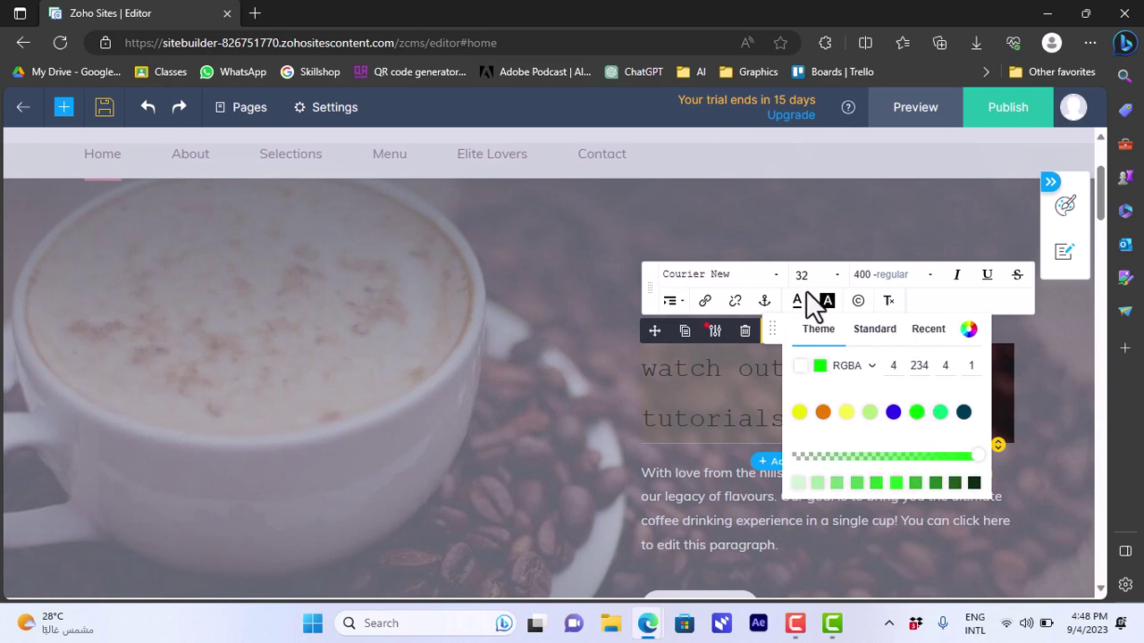
click(471, 376)
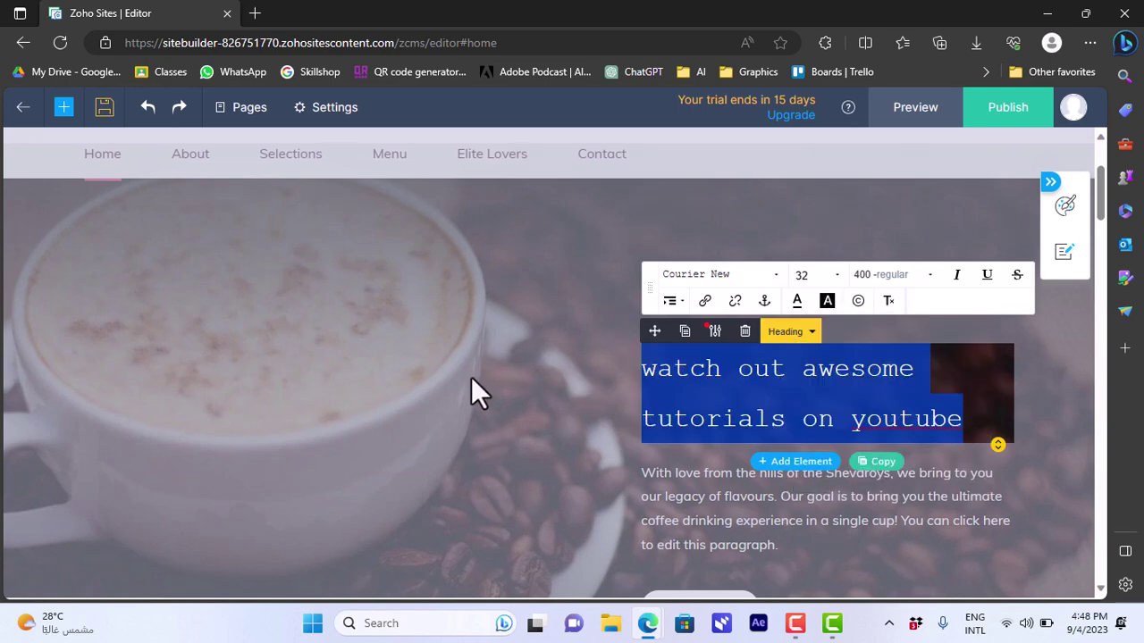
click(800, 385)
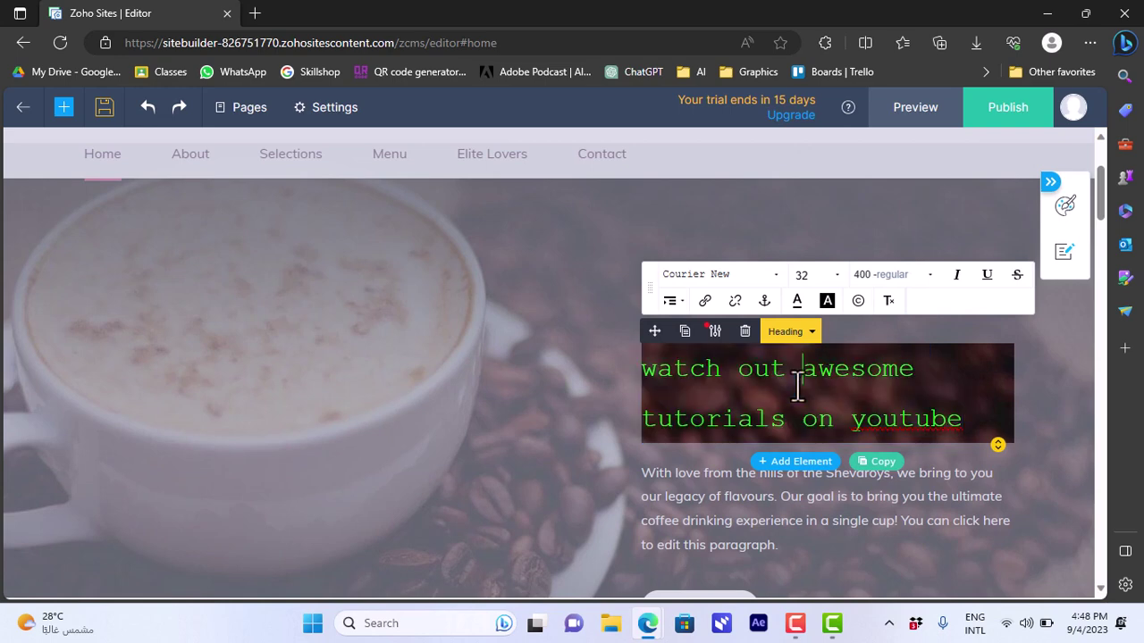
click(1074, 390)
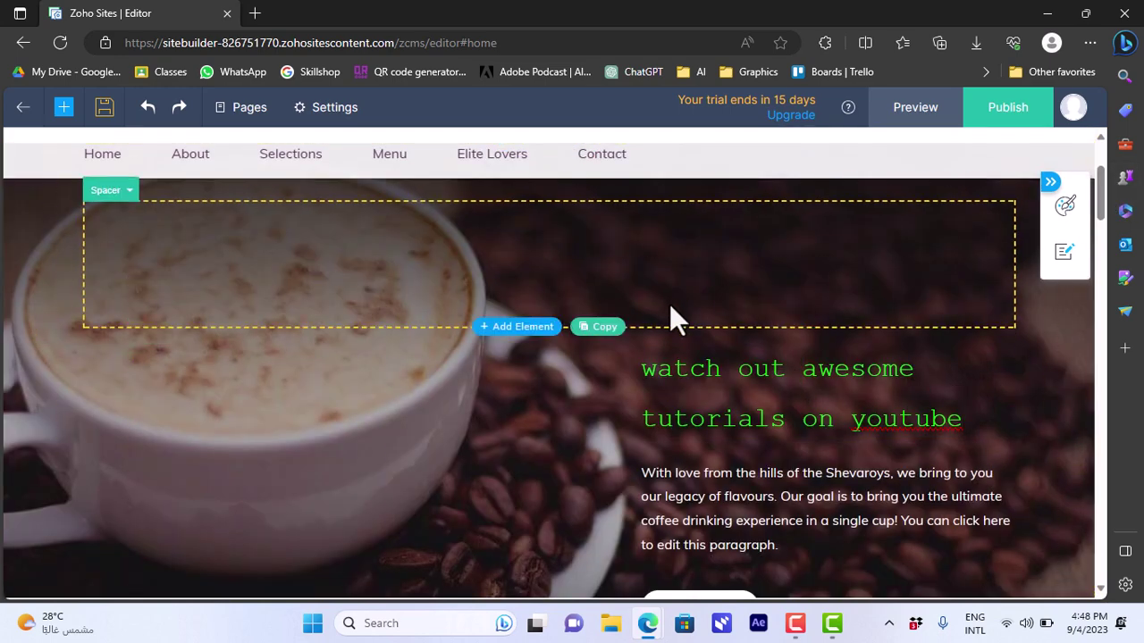
Step: Scroll down to the Read More button and bring up its Button settings panel
scroll(1103, 225, down, 2)
scroll(1108, 241, down, 3)
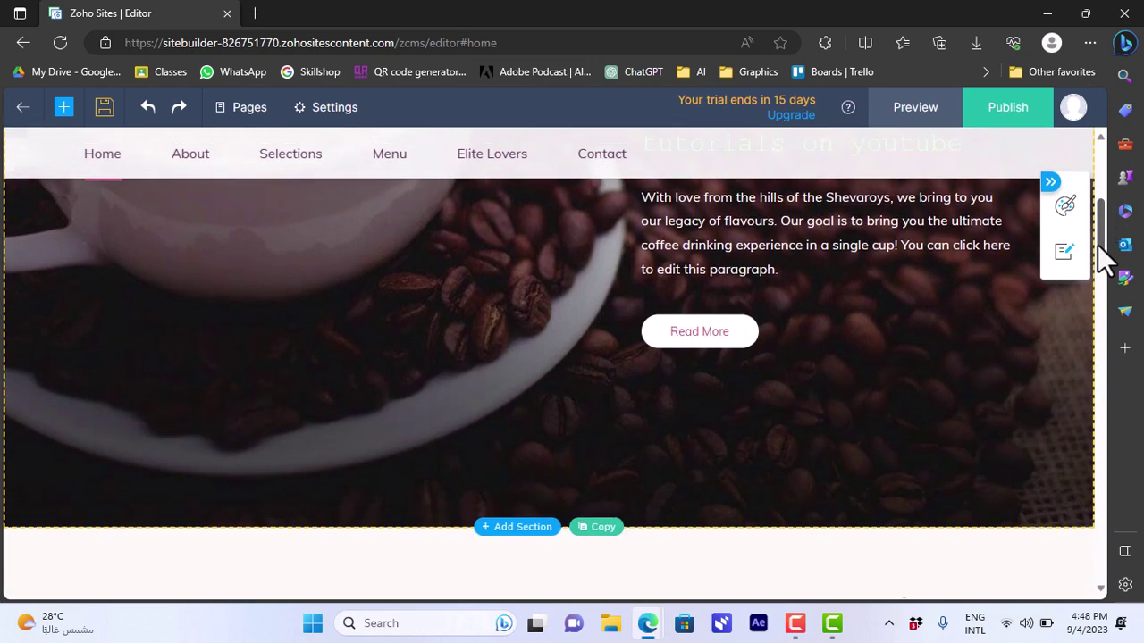
click(713, 340)
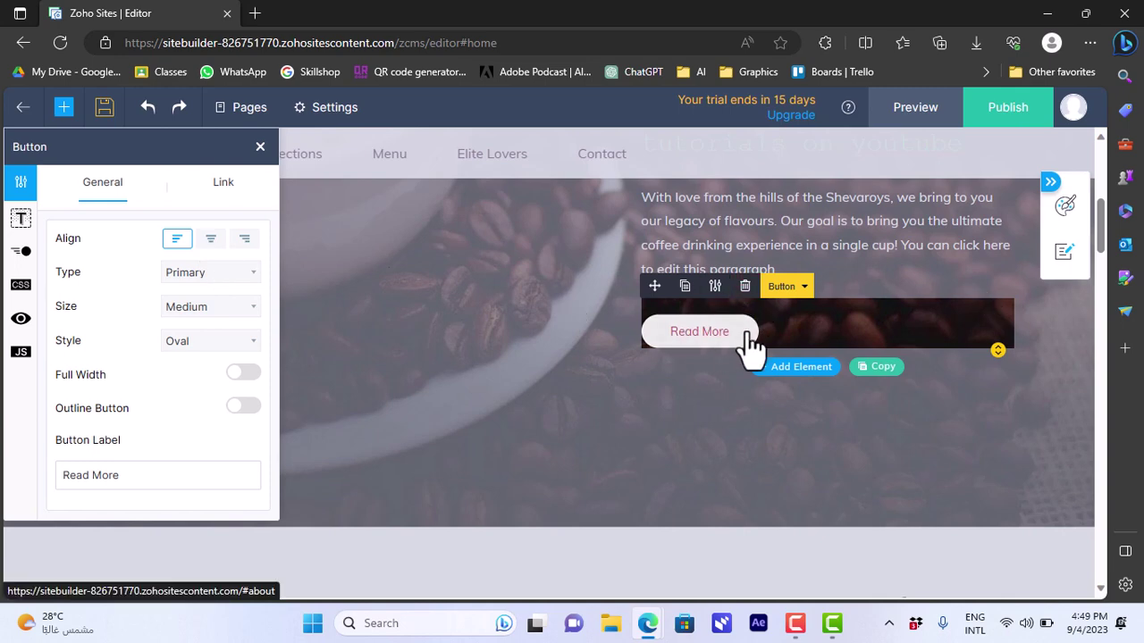
Step: Centre the Read More button, keep it Primary, and make it Large with rounded corners
click(210, 240)
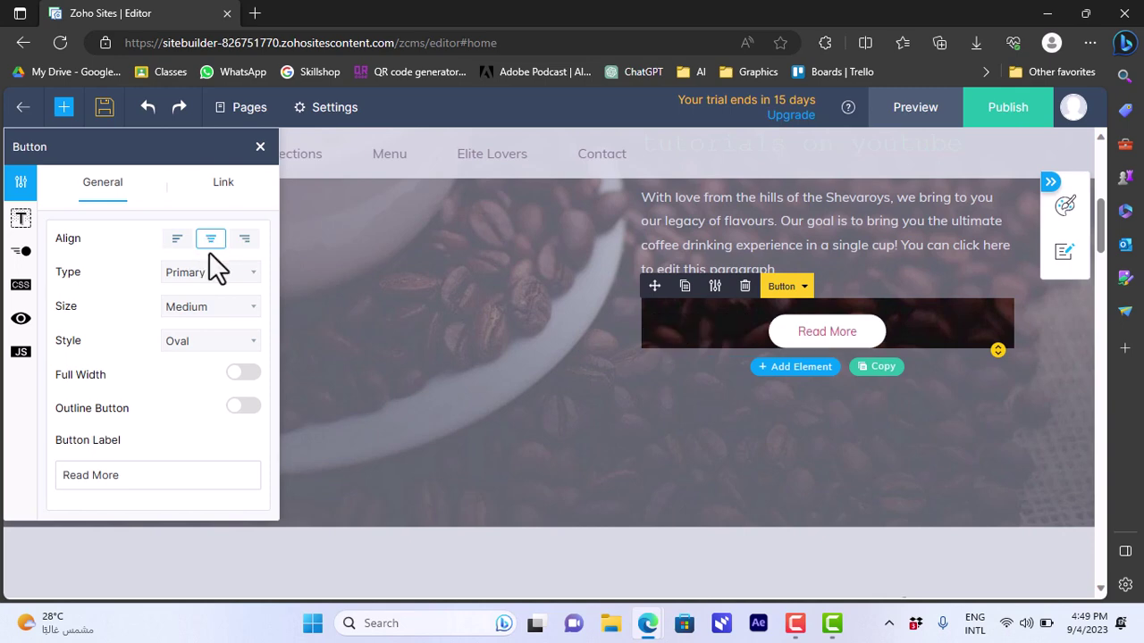
click(214, 274)
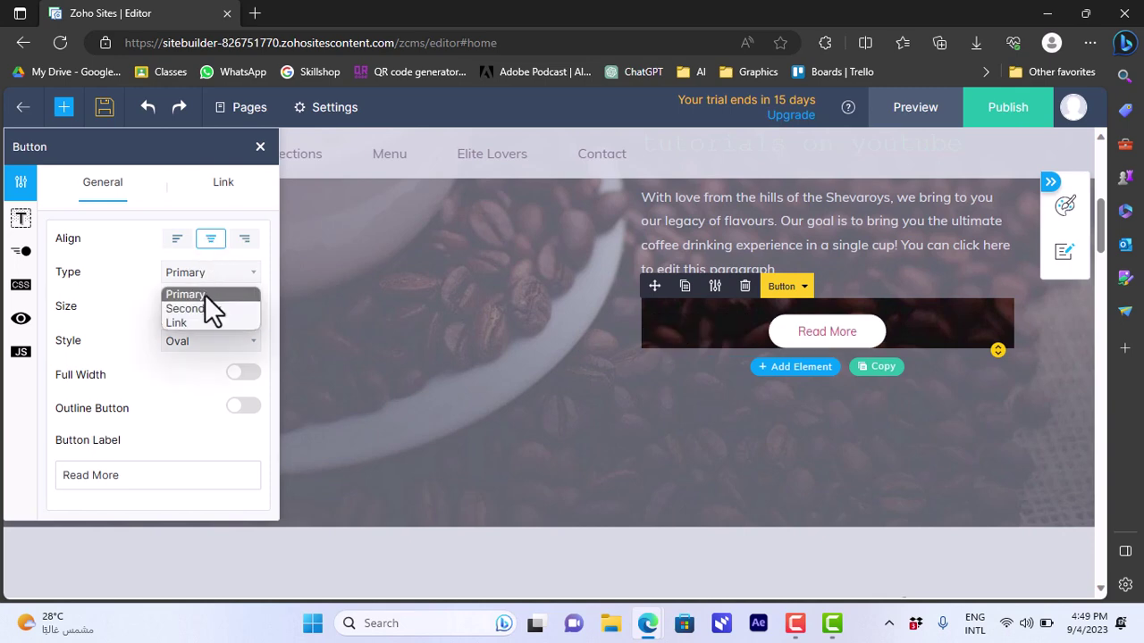
click(203, 295)
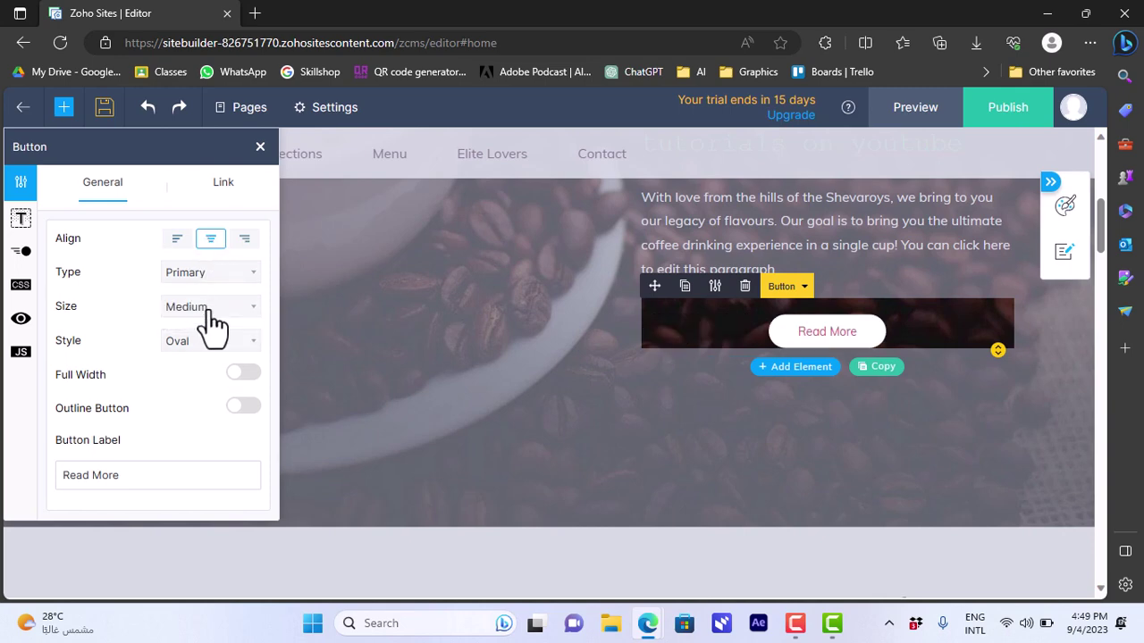
click(204, 309)
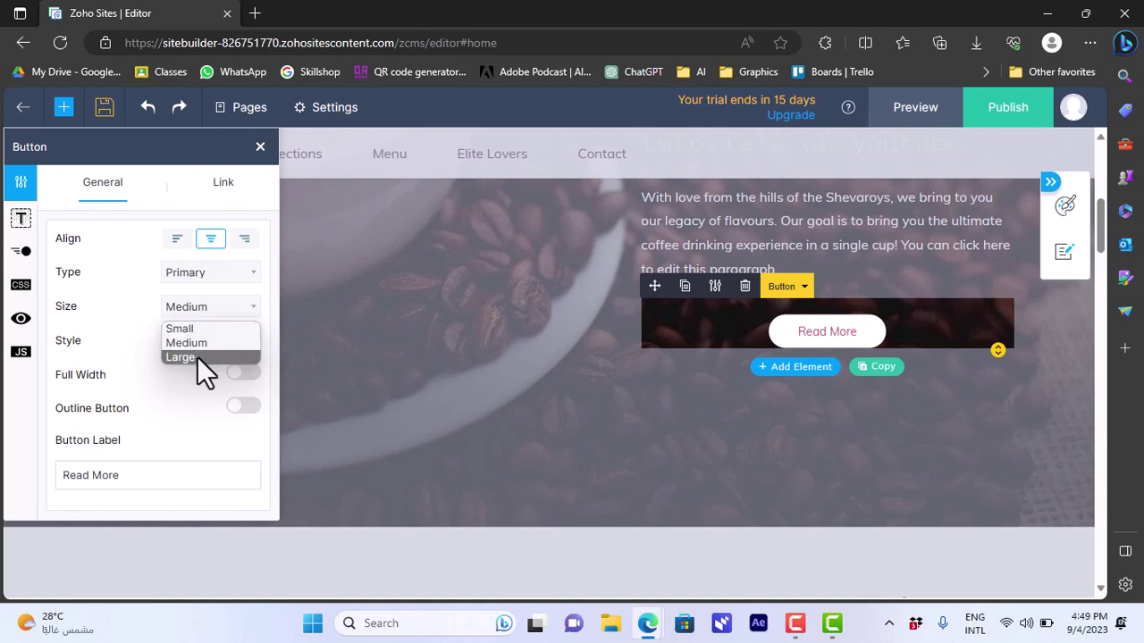
click(197, 357)
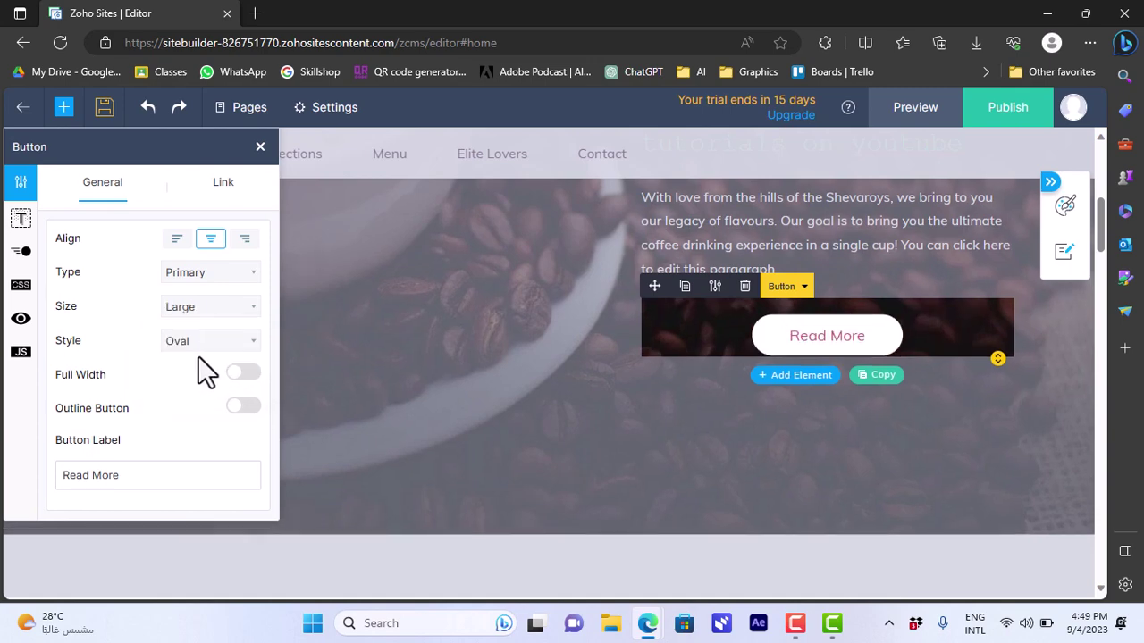
click(207, 345)
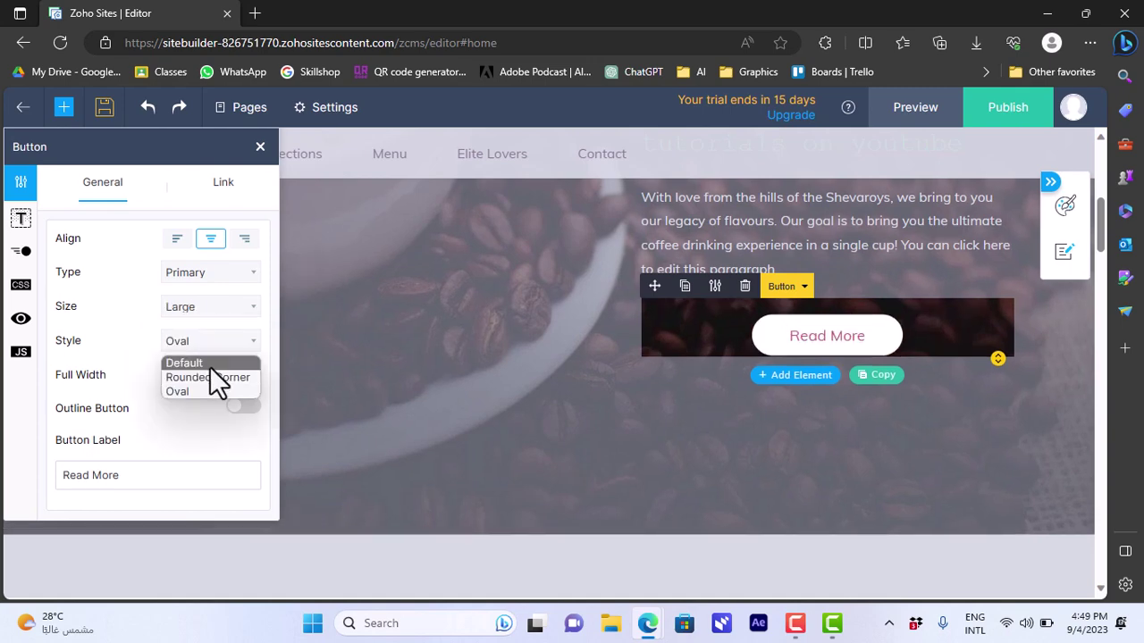
click(209, 377)
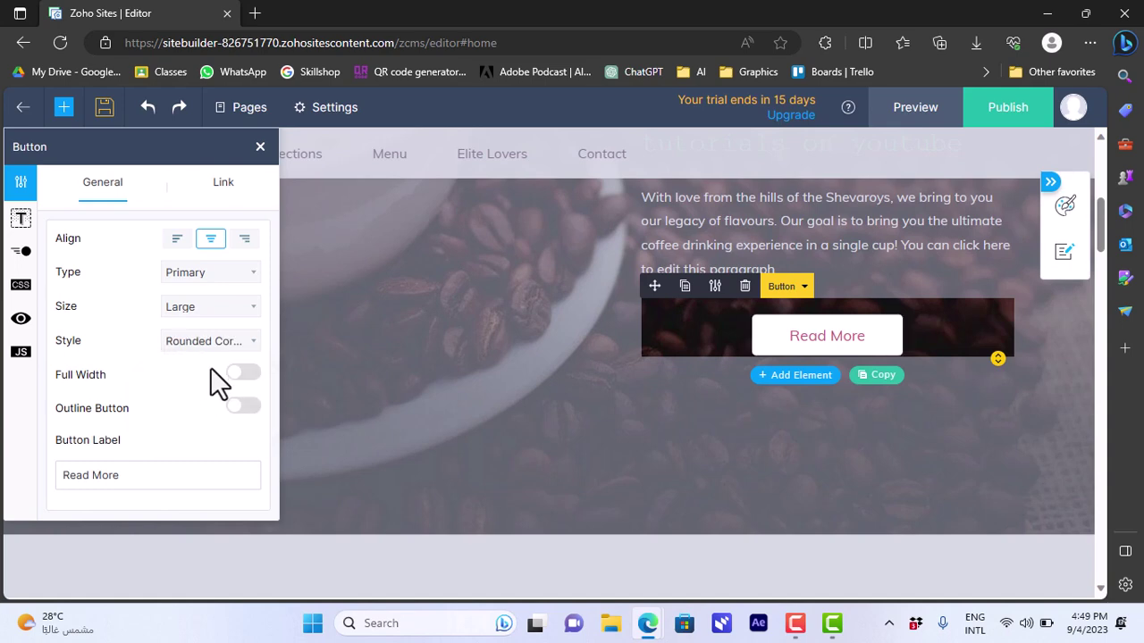
click(220, 346)
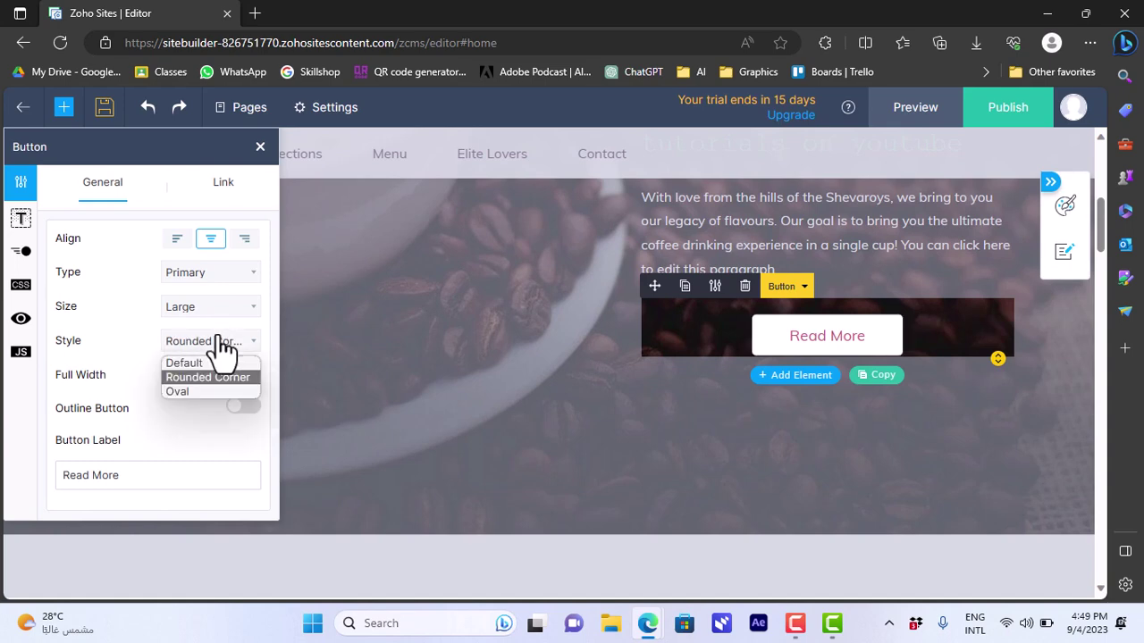
click(208, 363)
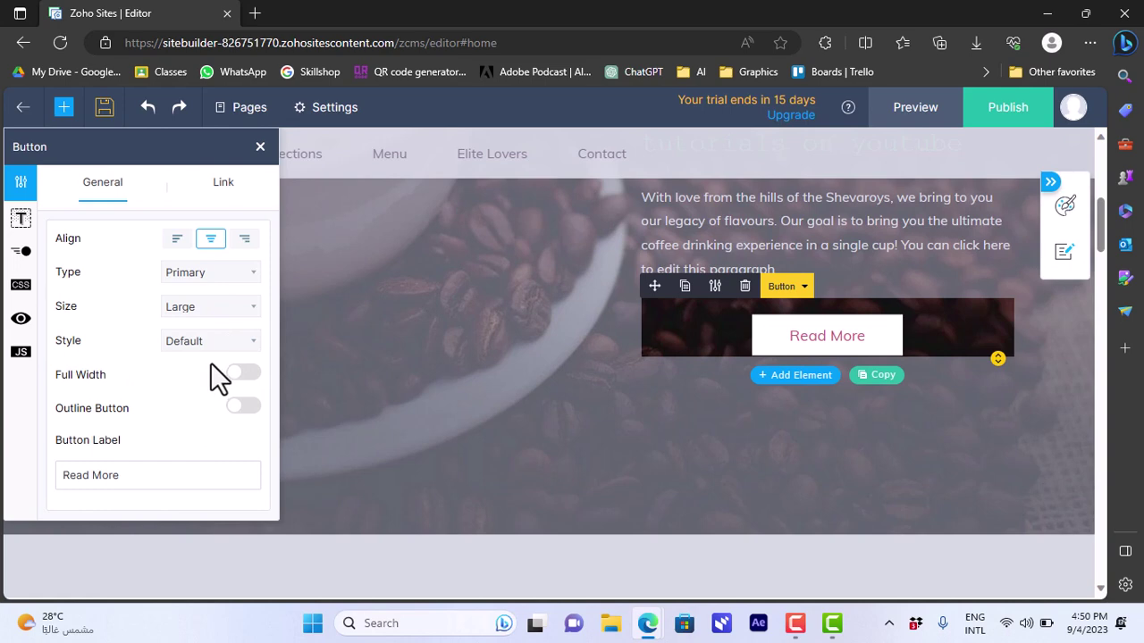
click(220, 346)
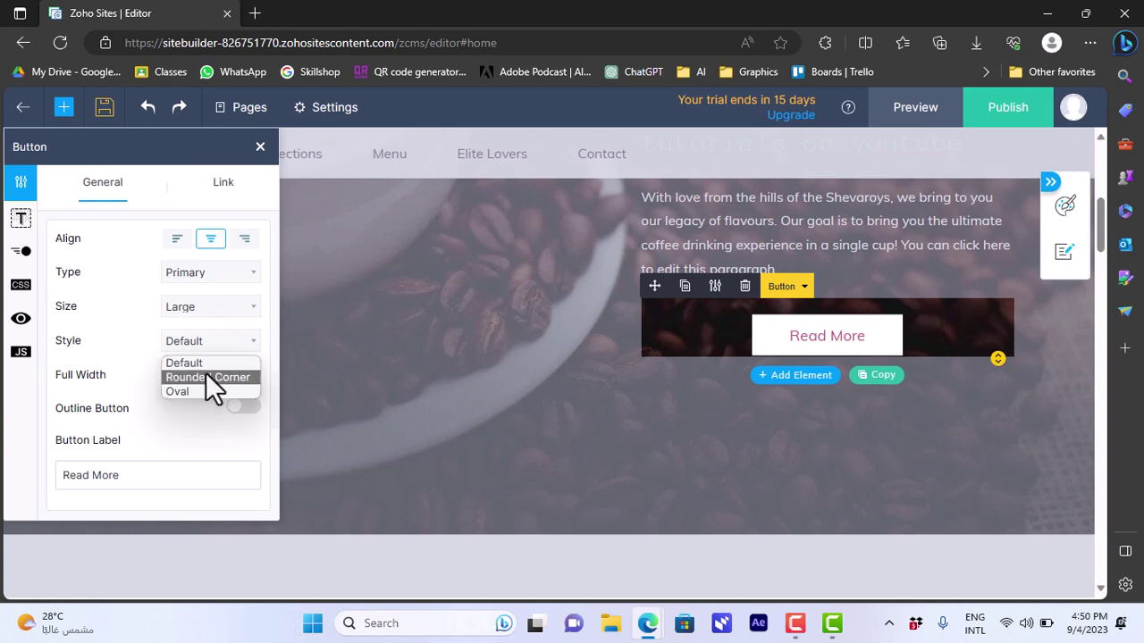
click(206, 374)
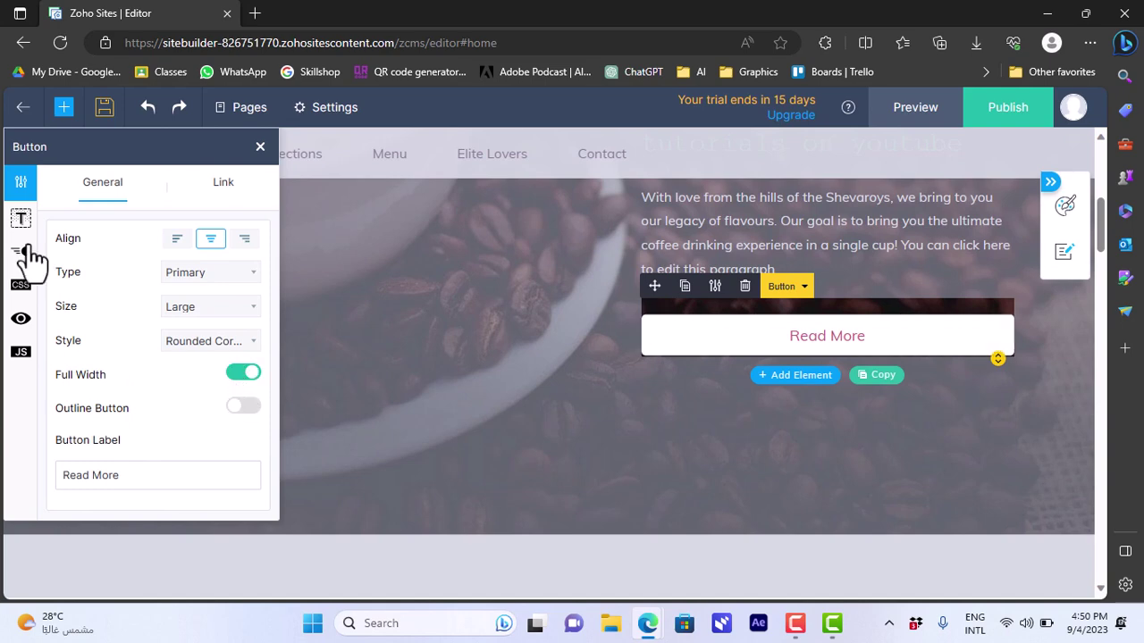
Step: Give the button a red #E21D1D background and a purple #411DE2 hover/active colour
click(21, 223)
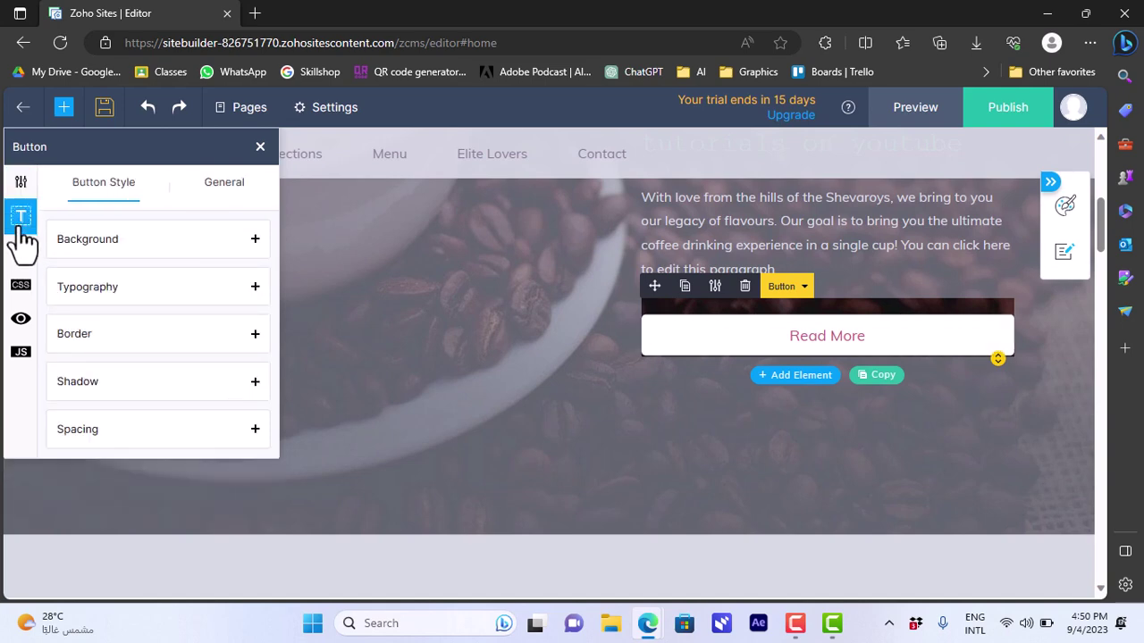
click(255, 290)
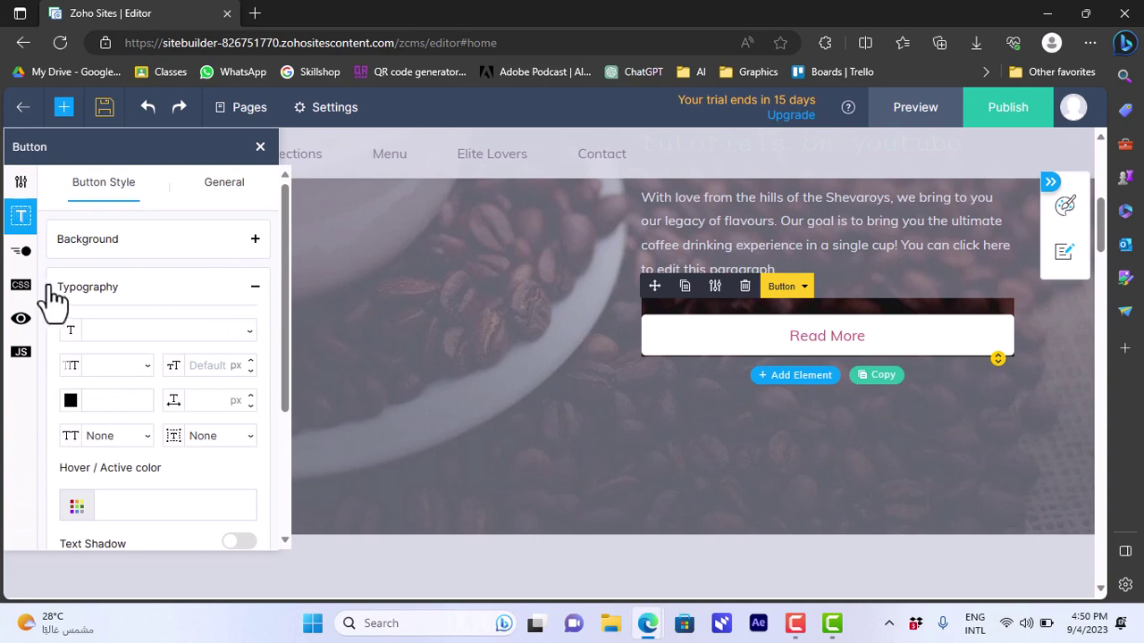
click(238, 255)
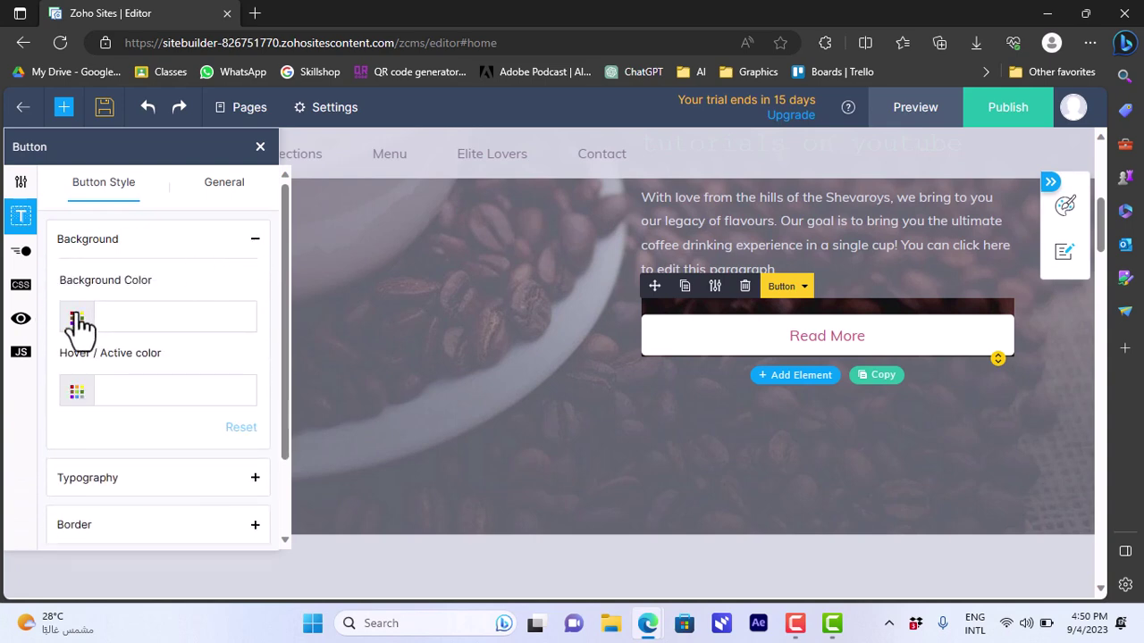
click(107, 314)
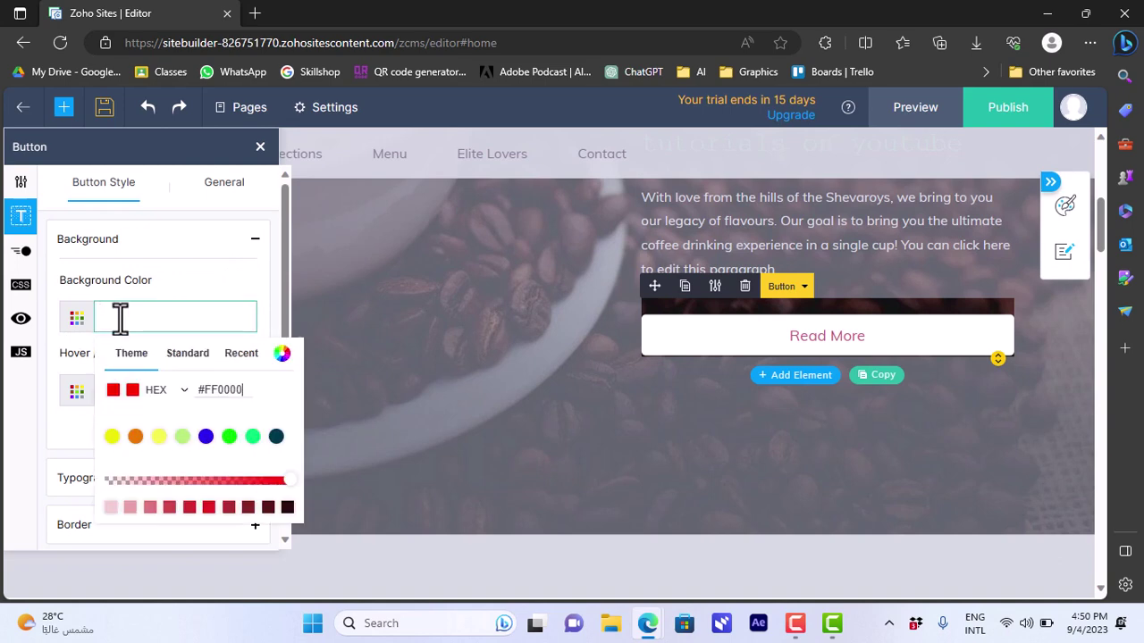
click(209, 508)
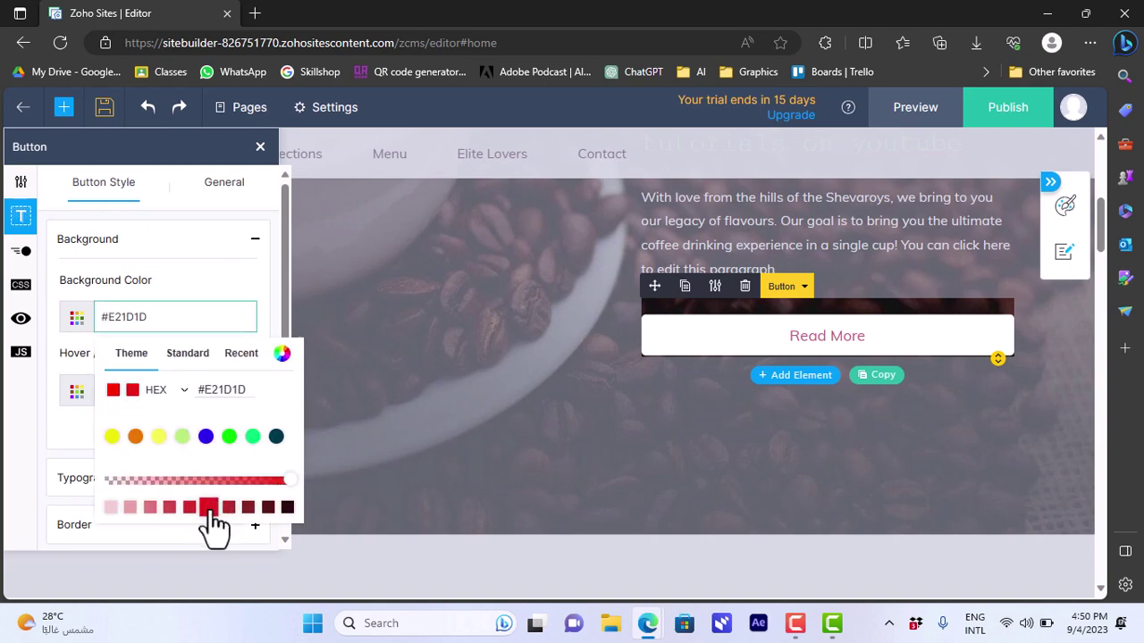
click(257, 284)
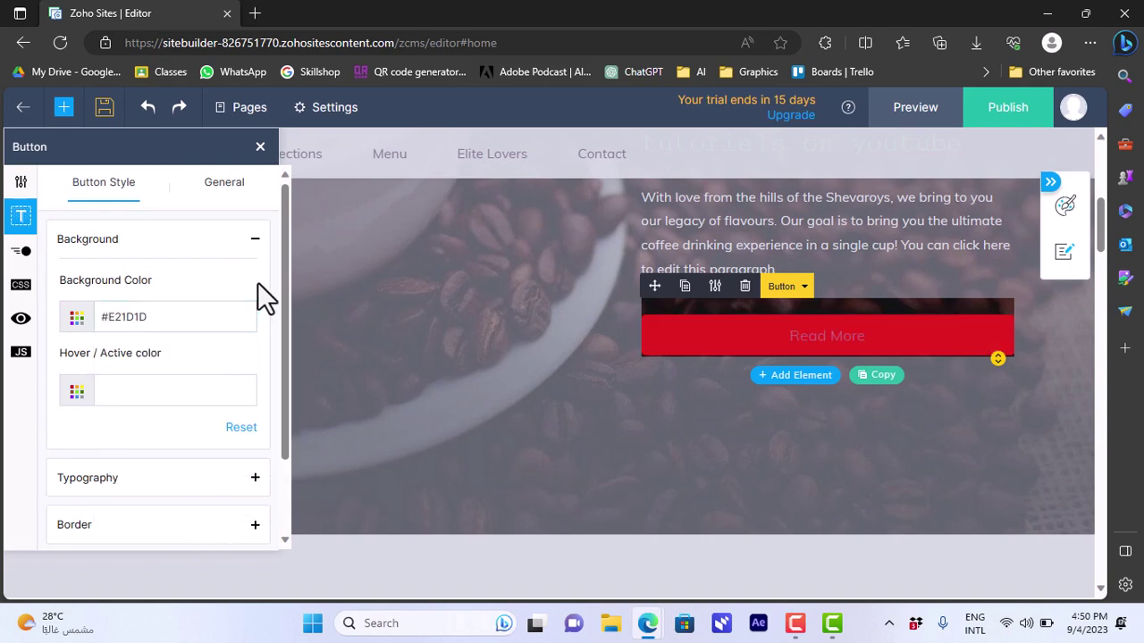
click(125, 390)
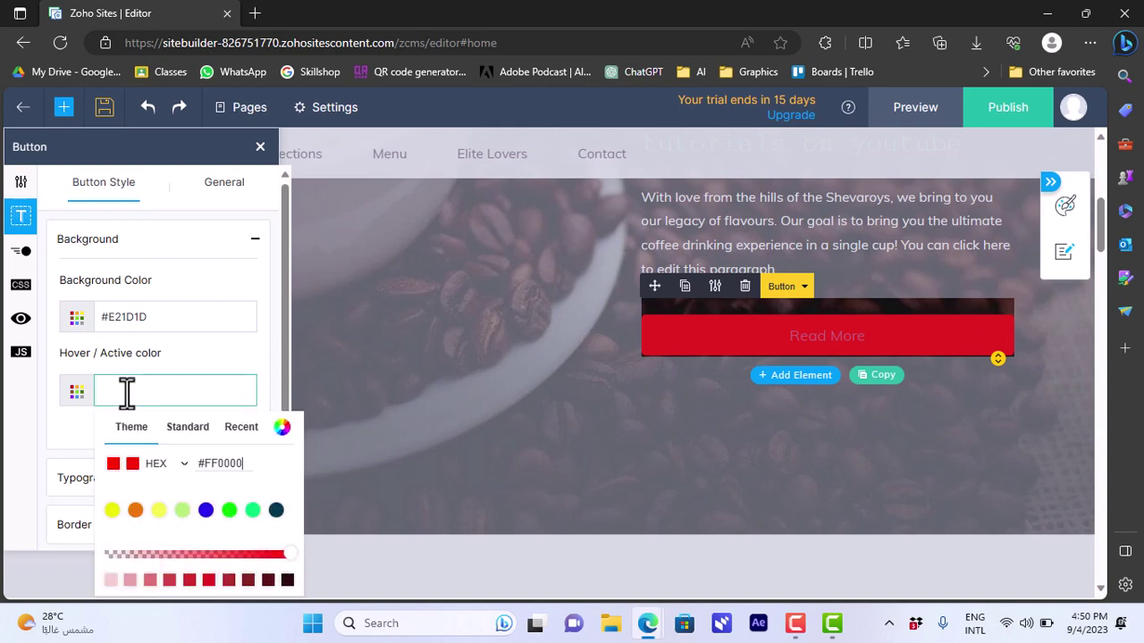
click(206, 510)
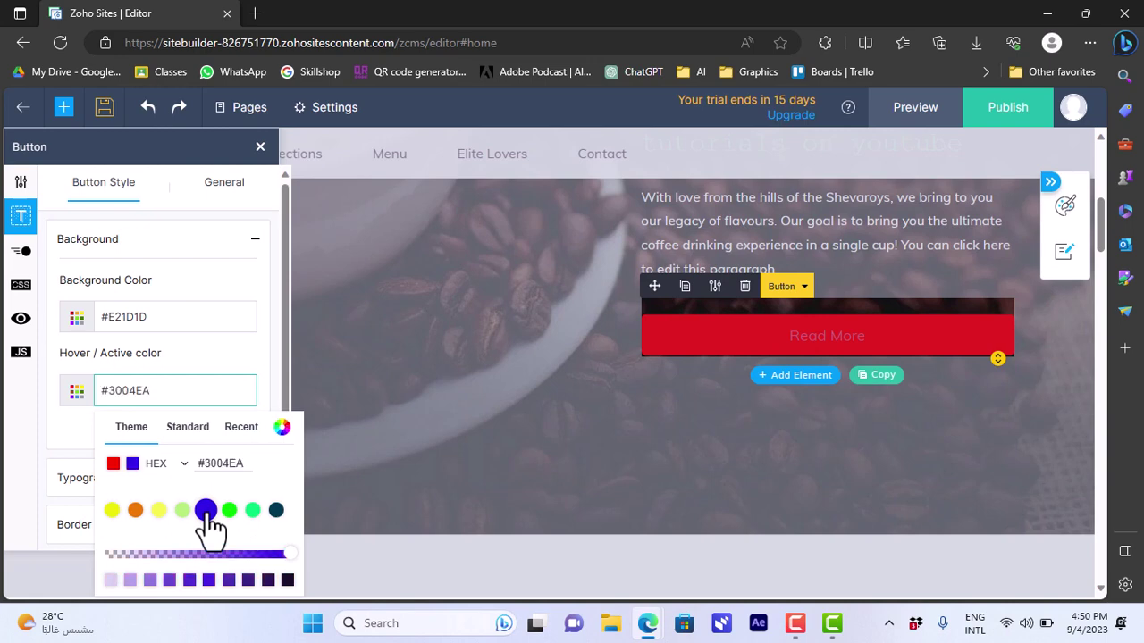
click(209, 580)
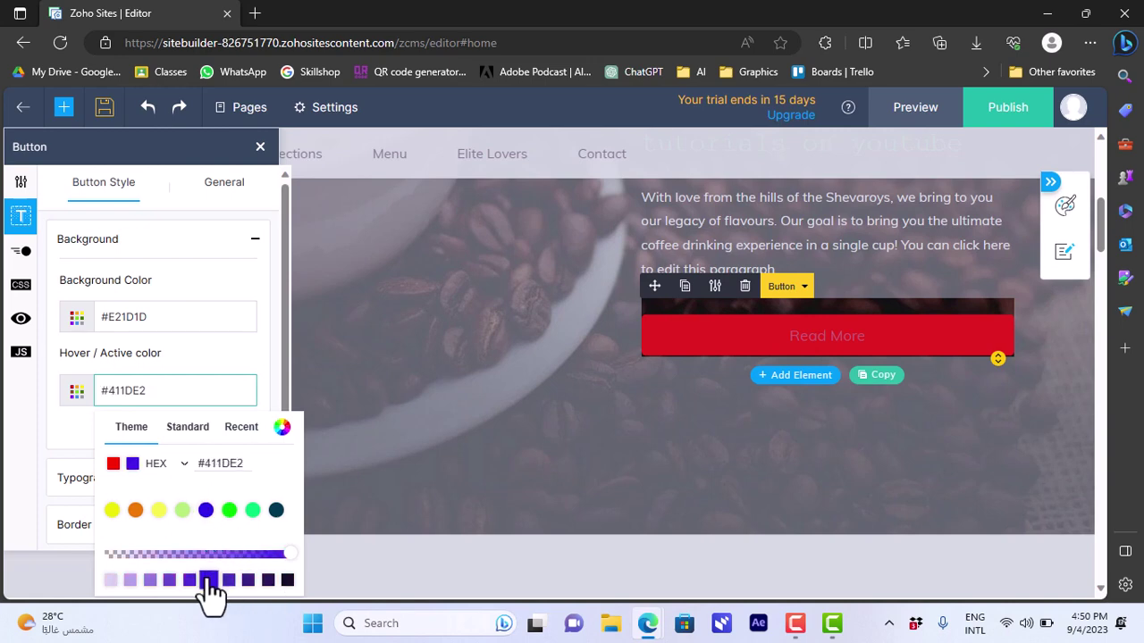
click(265, 317)
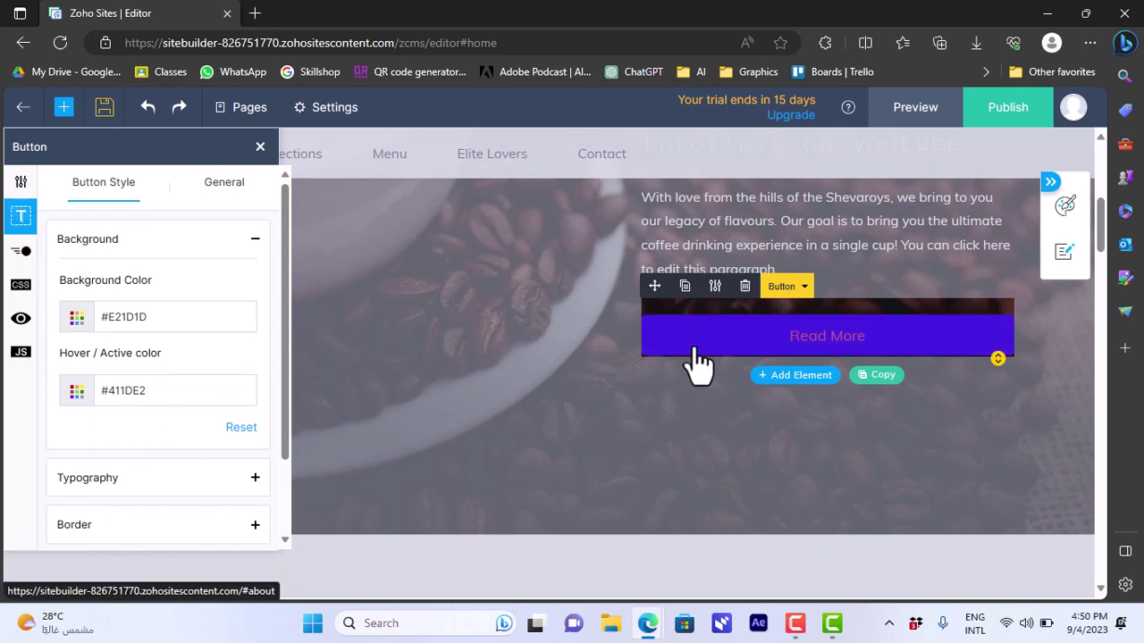
drag(285, 336, 288, 420)
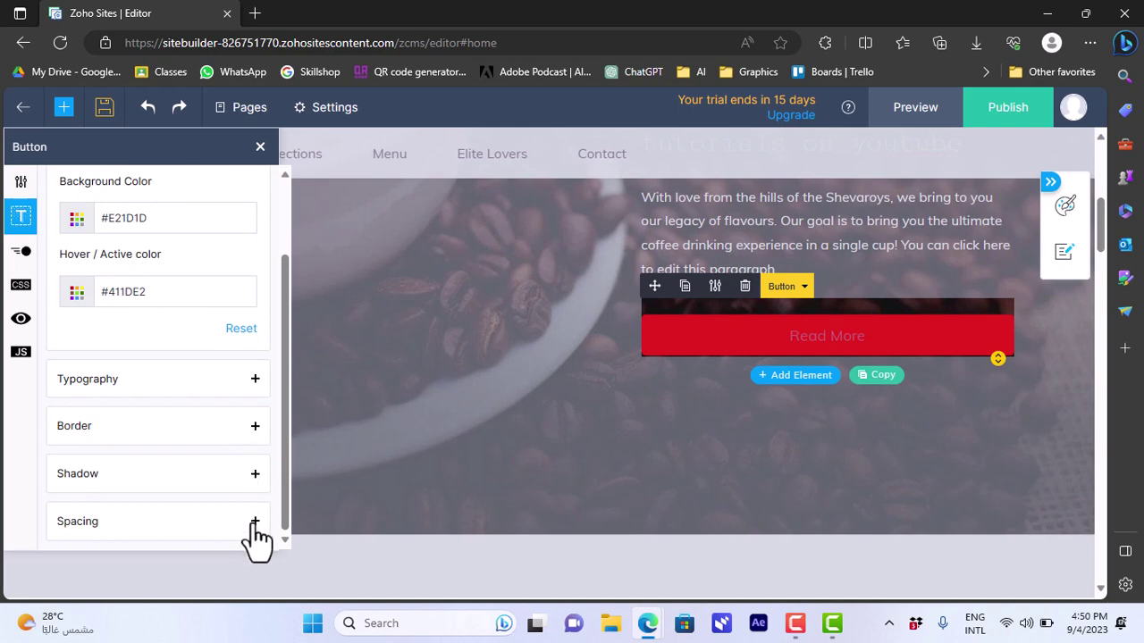
Step: Set the Read More button's animation type to Slide Down and close its settings
click(22, 254)
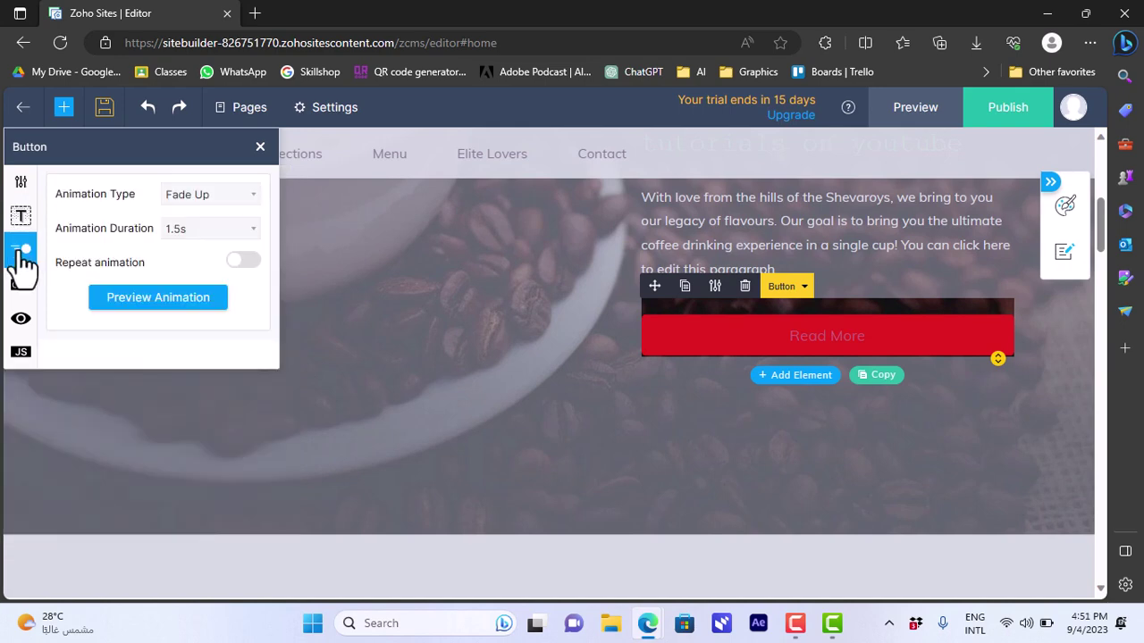
click(230, 202)
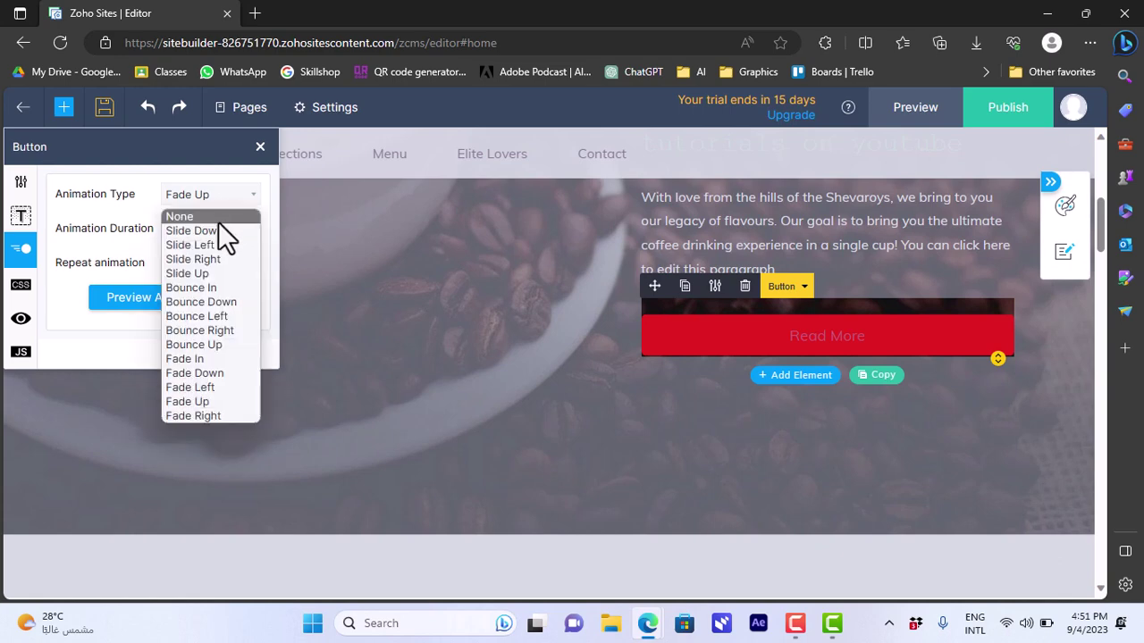
click(209, 230)
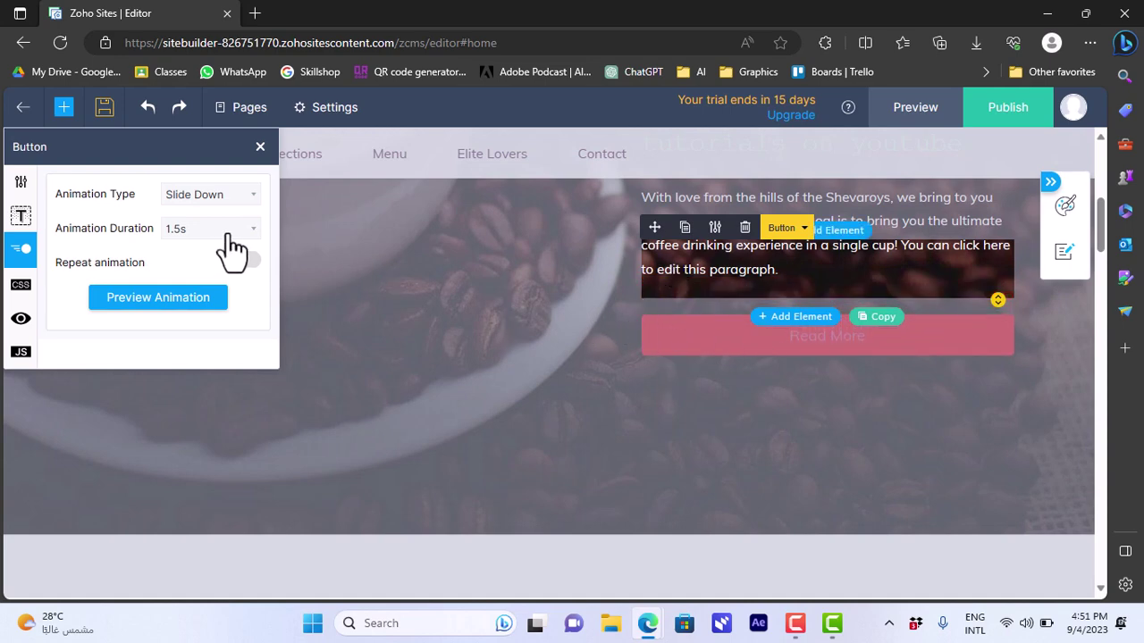
click(260, 147)
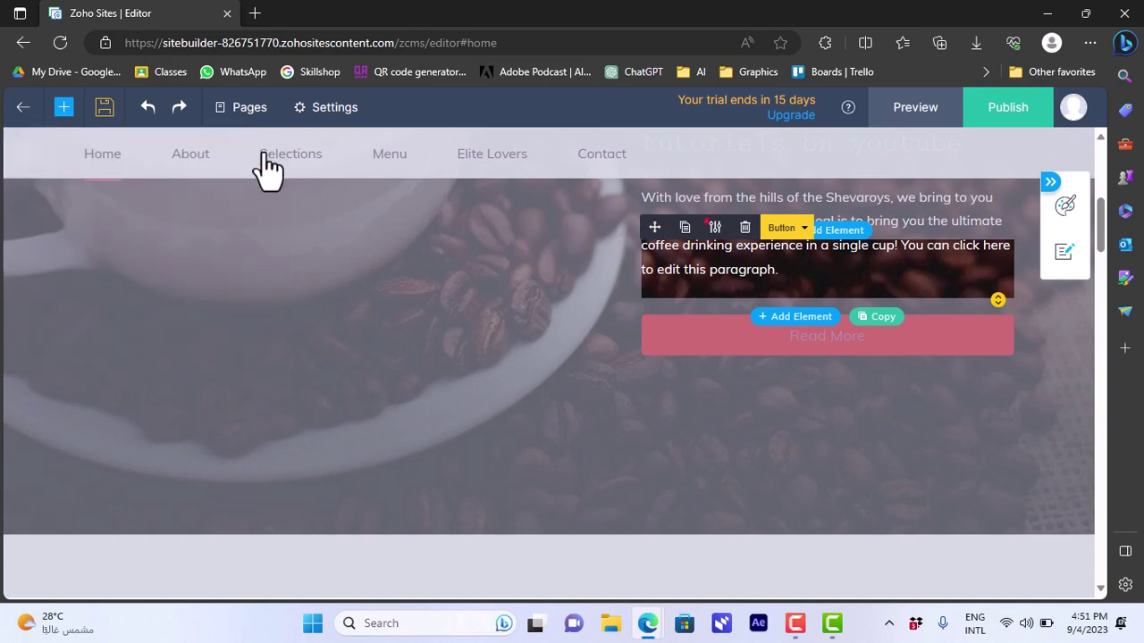
Step: Look over the page from the top through the Cafe-Menu section, then preview the site
click(136, 156)
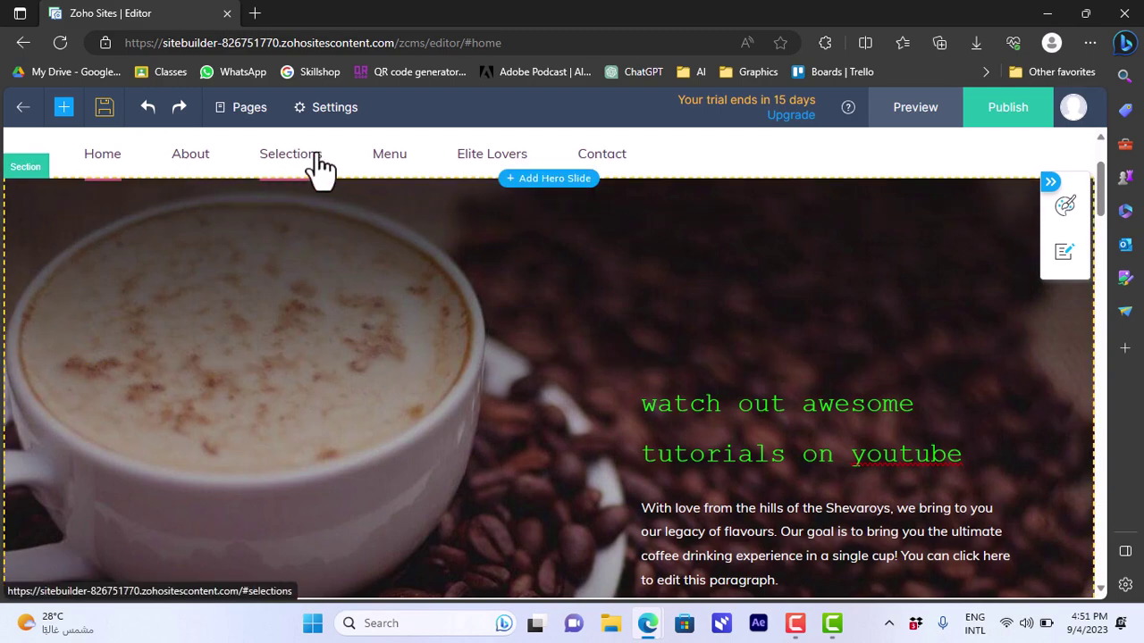
click(391, 159)
drag(1100, 384, 1100, 388)
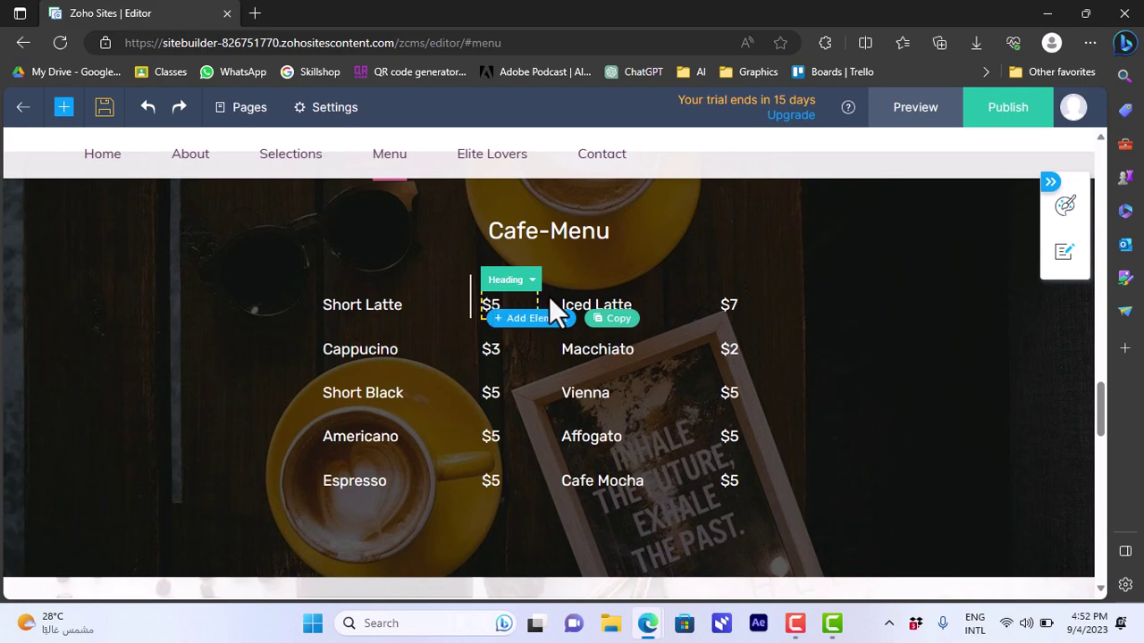
drag(1100, 393, 1086, 270)
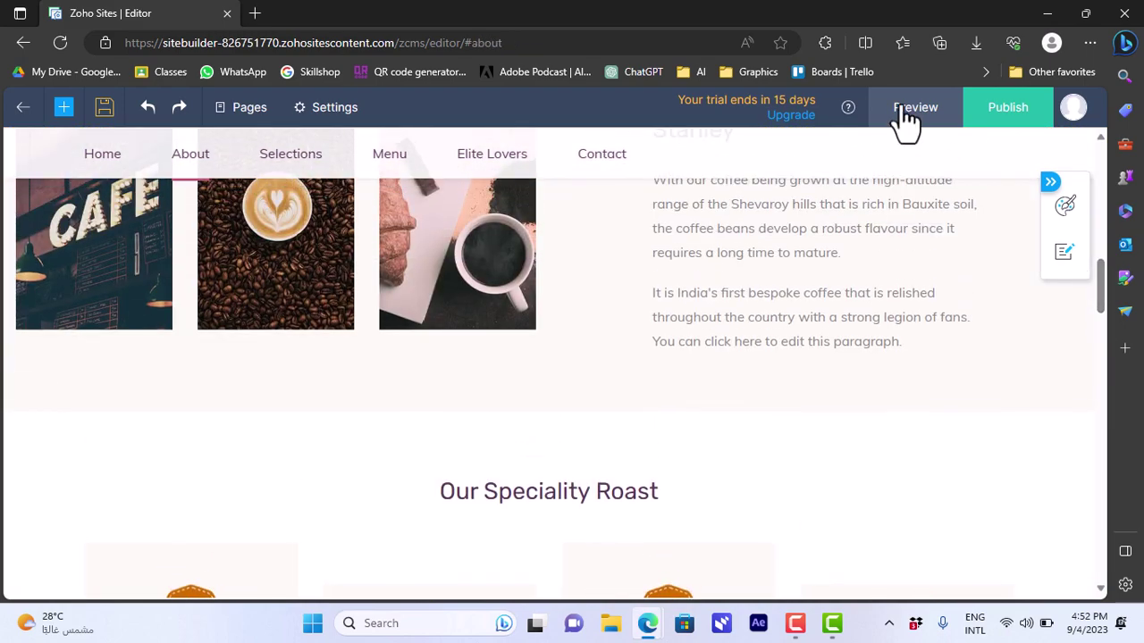
click(905, 117)
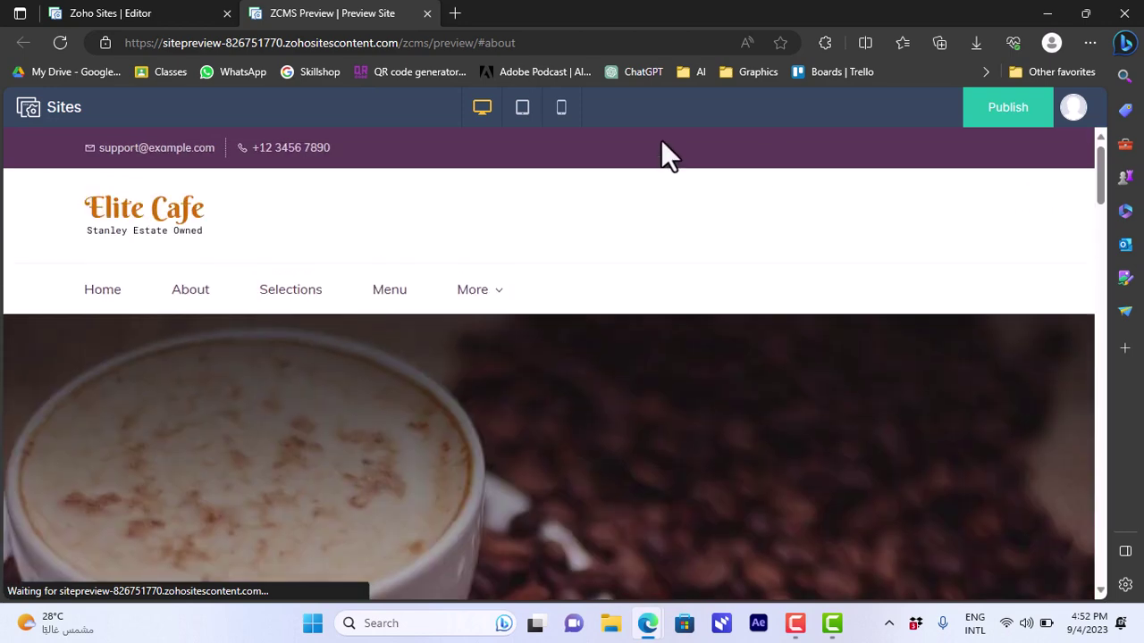
Step: Scroll the preview, check it at tablet, mobile and desktop widths, then return to the editor
scroll(970, 174, down, 7)
scroll(1094, 209, up, 6)
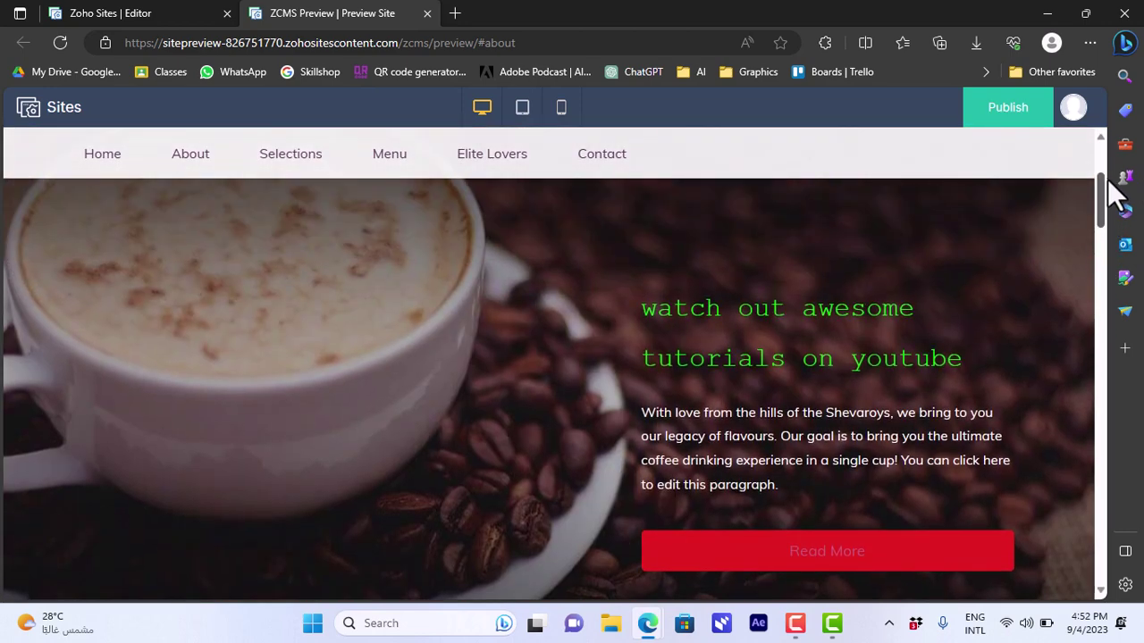
scroll(1111, 183, up, 3)
scroll(1108, 176, down, 3)
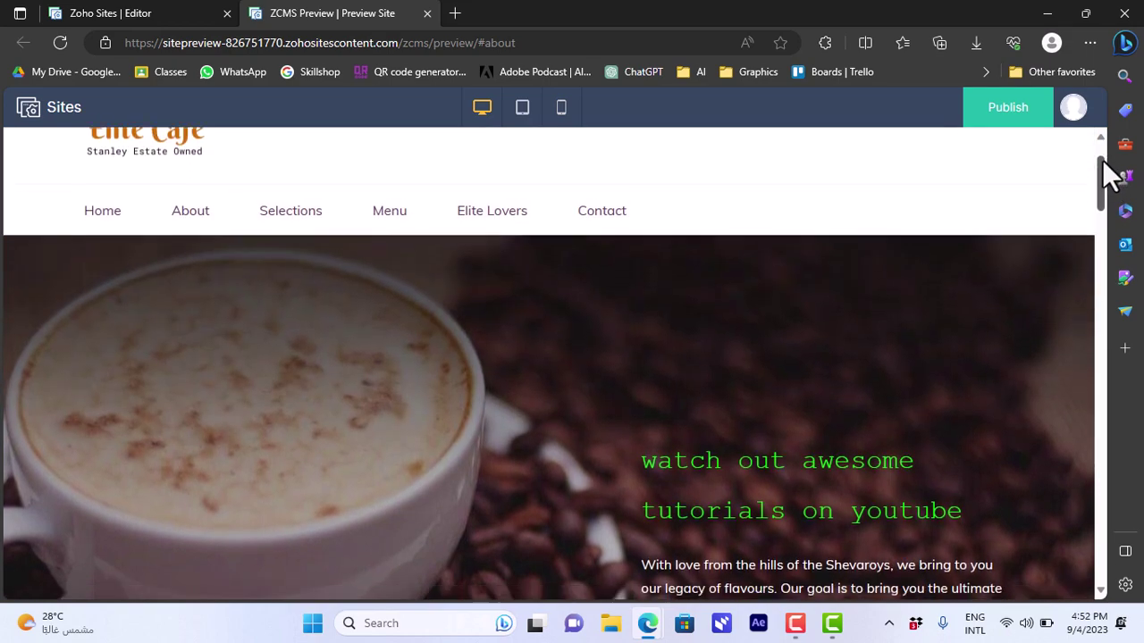
scroll(1105, 175, up, 3)
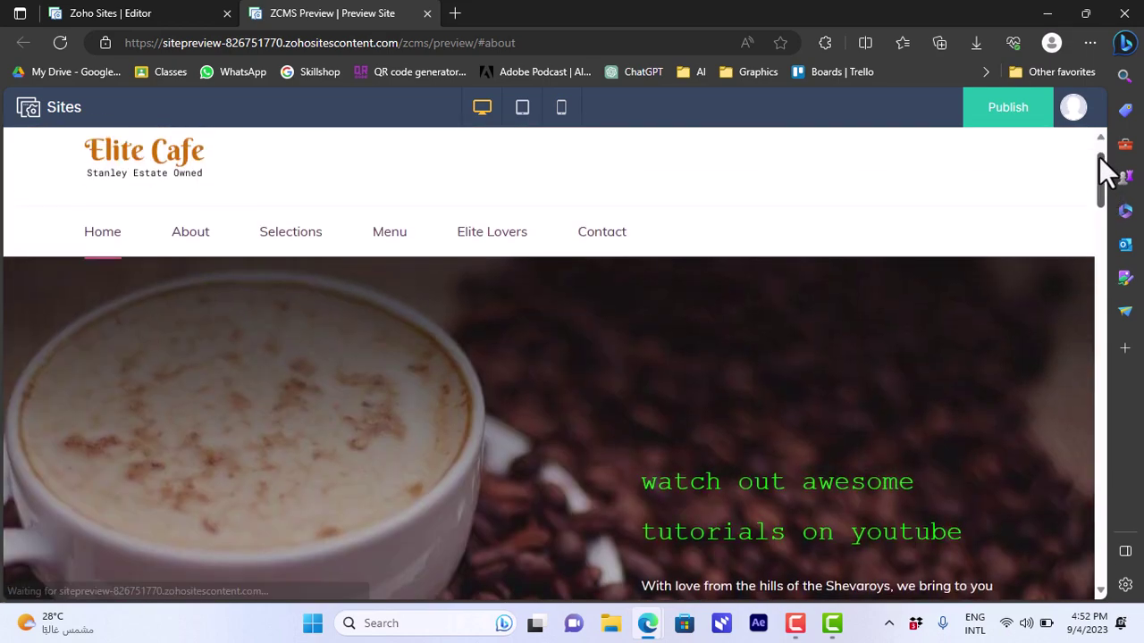
scroll(1106, 176, up, 1)
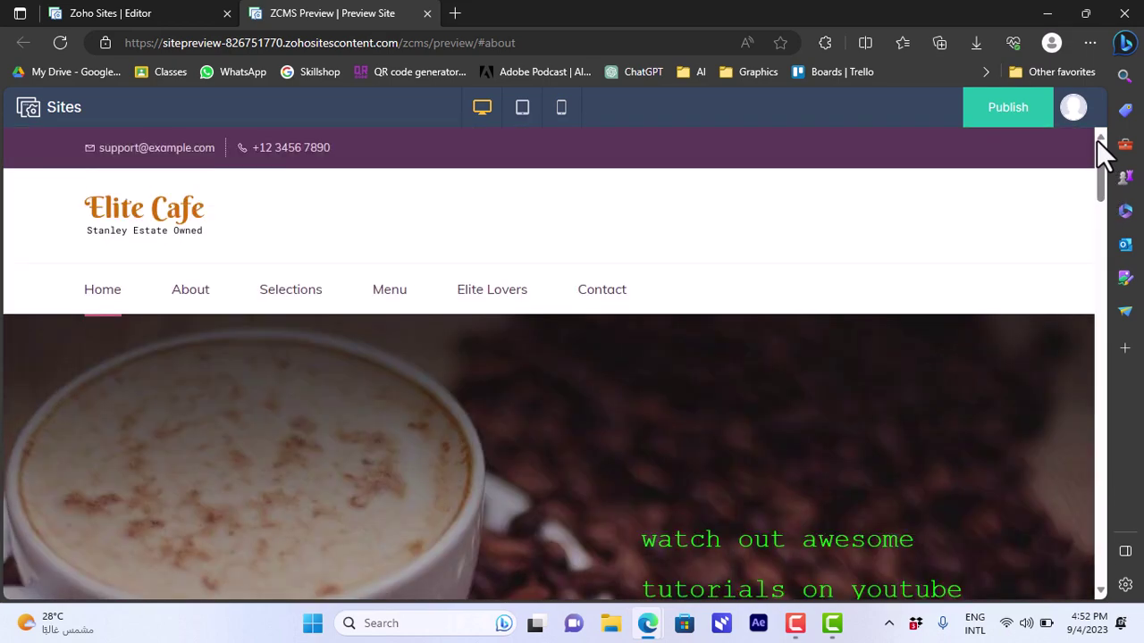
click(522, 108)
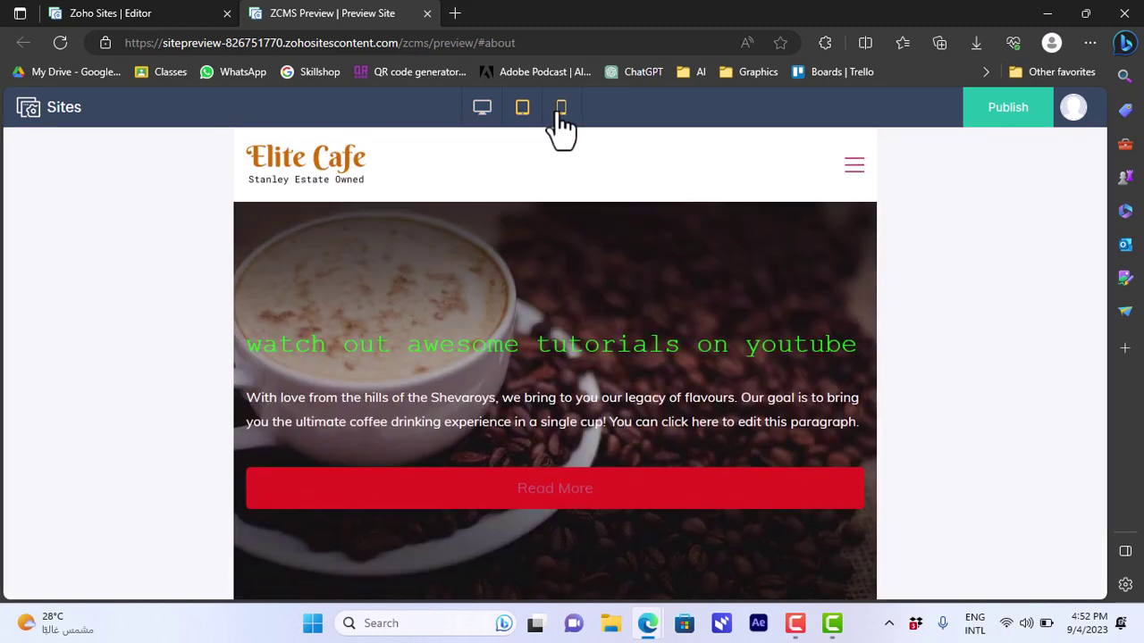
click(559, 109)
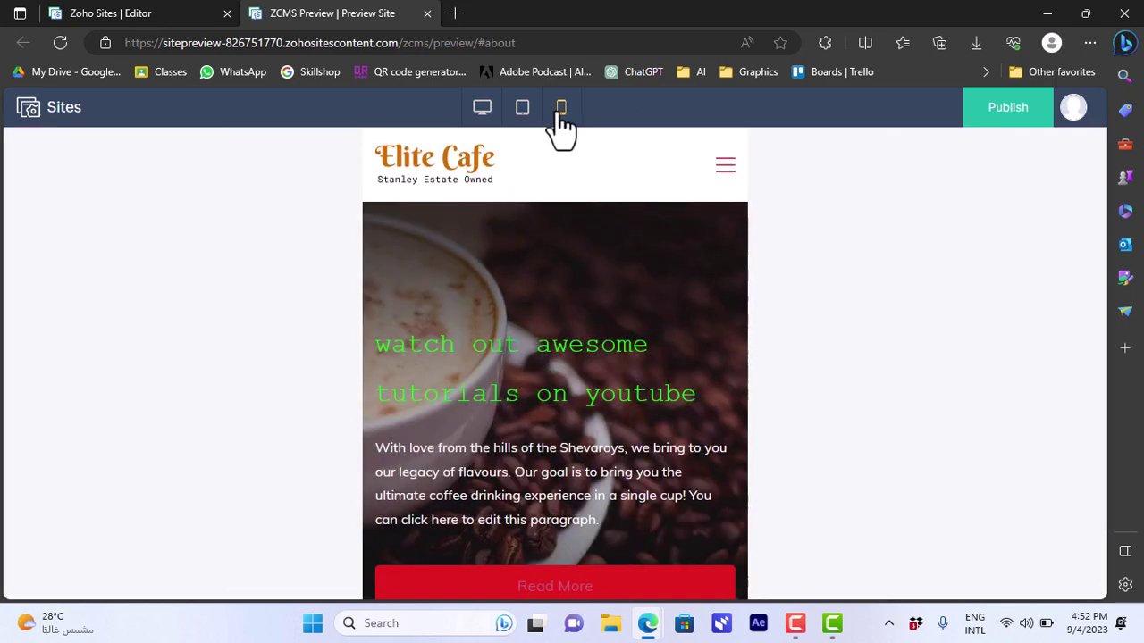
click(483, 111)
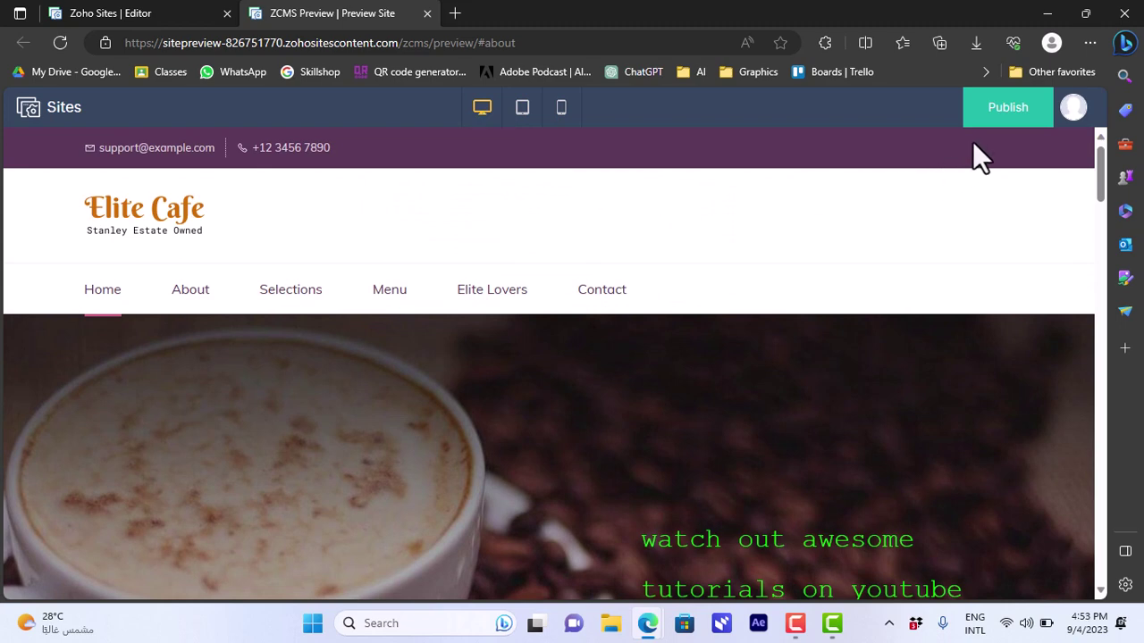
click(156, 11)
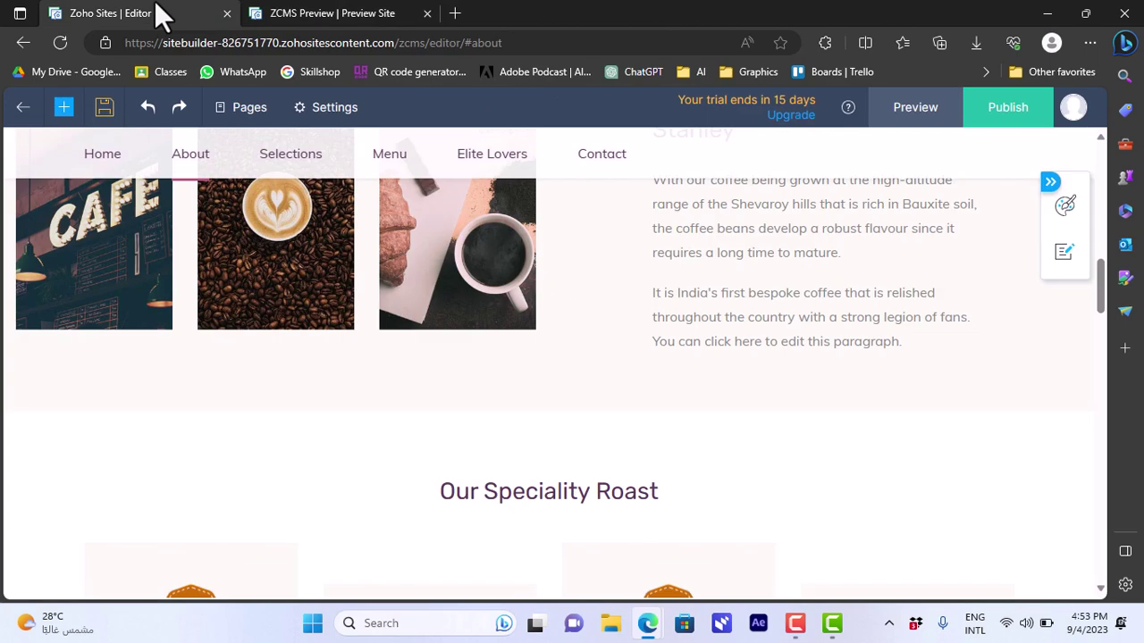
Step: Publish the site to the available subdomain testwebsite32322222224.zohosites.com
click(1008, 109)
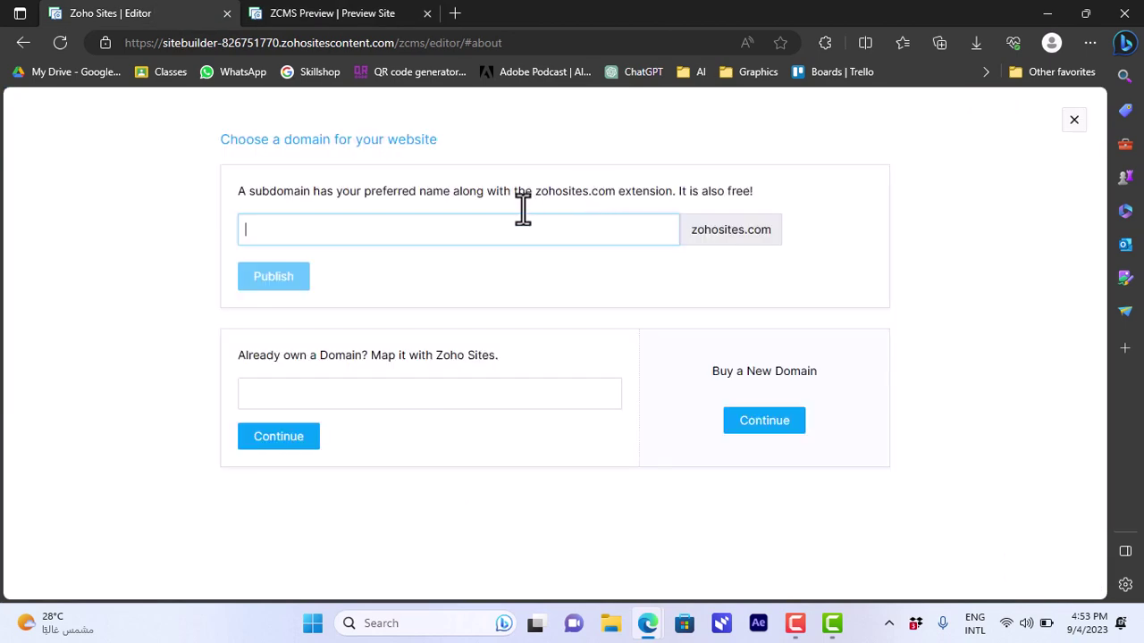
click(459, 231)
text(testwebsite)
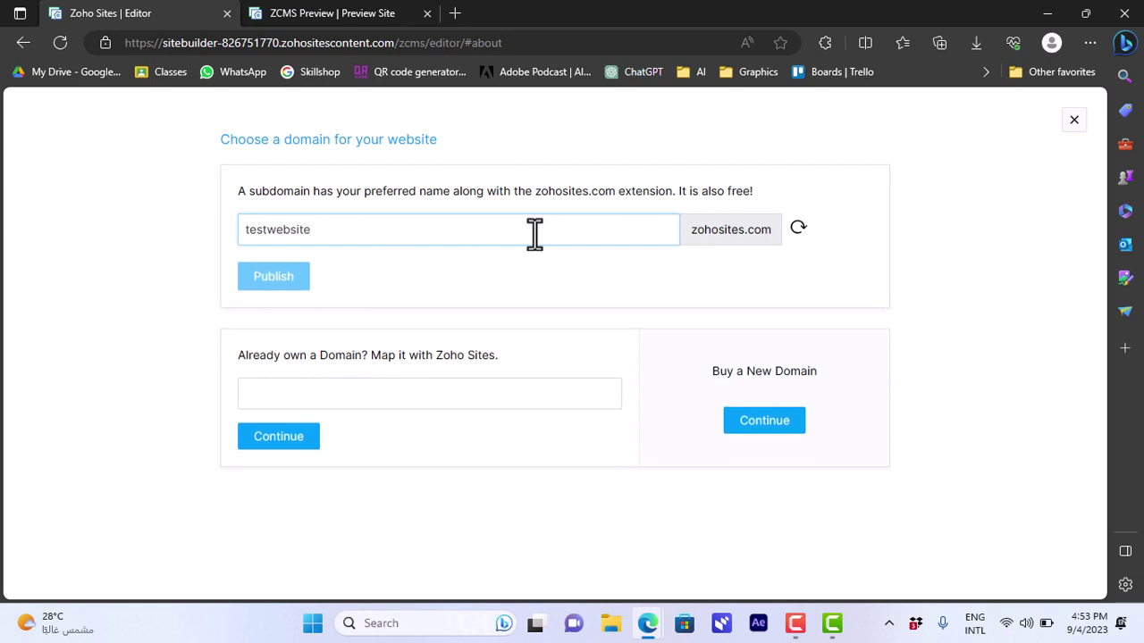
text(32322222224)
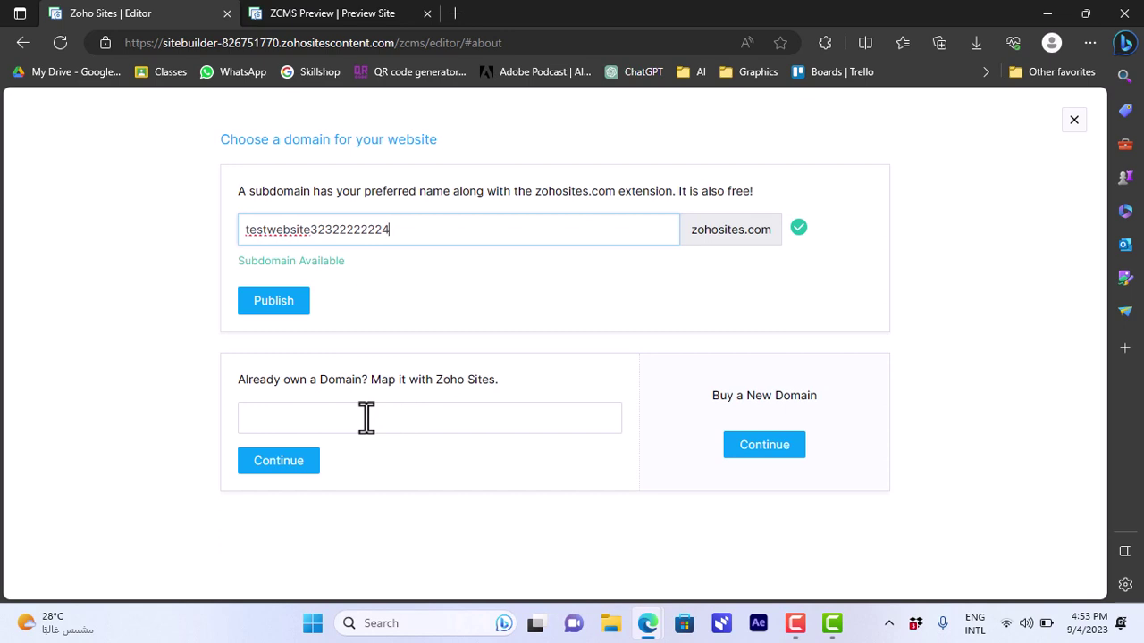
click(291, 313)
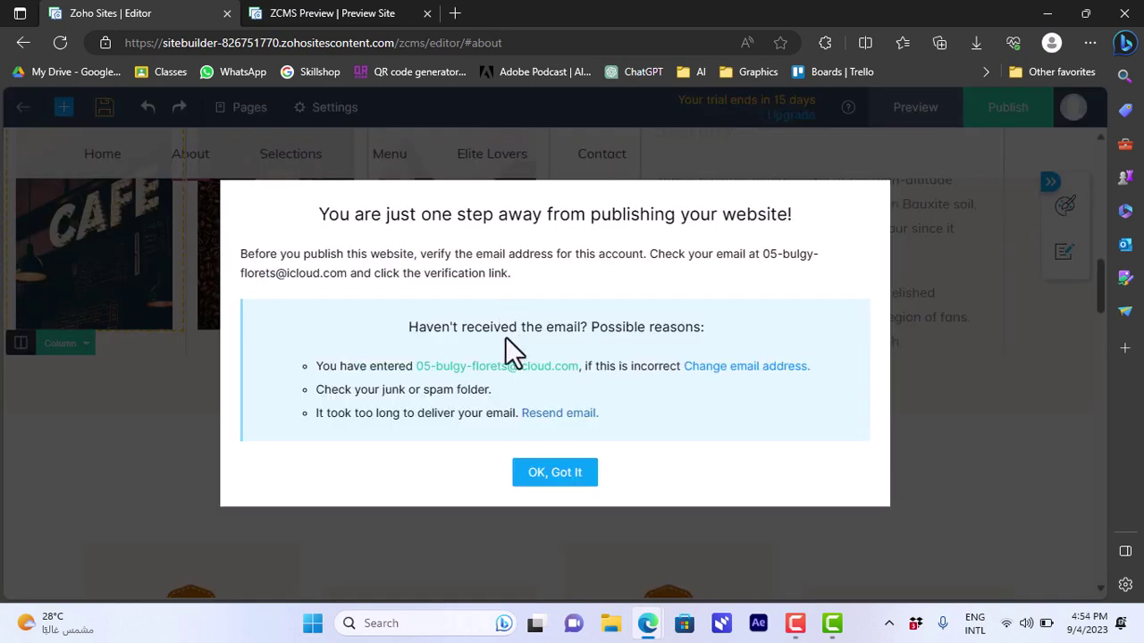